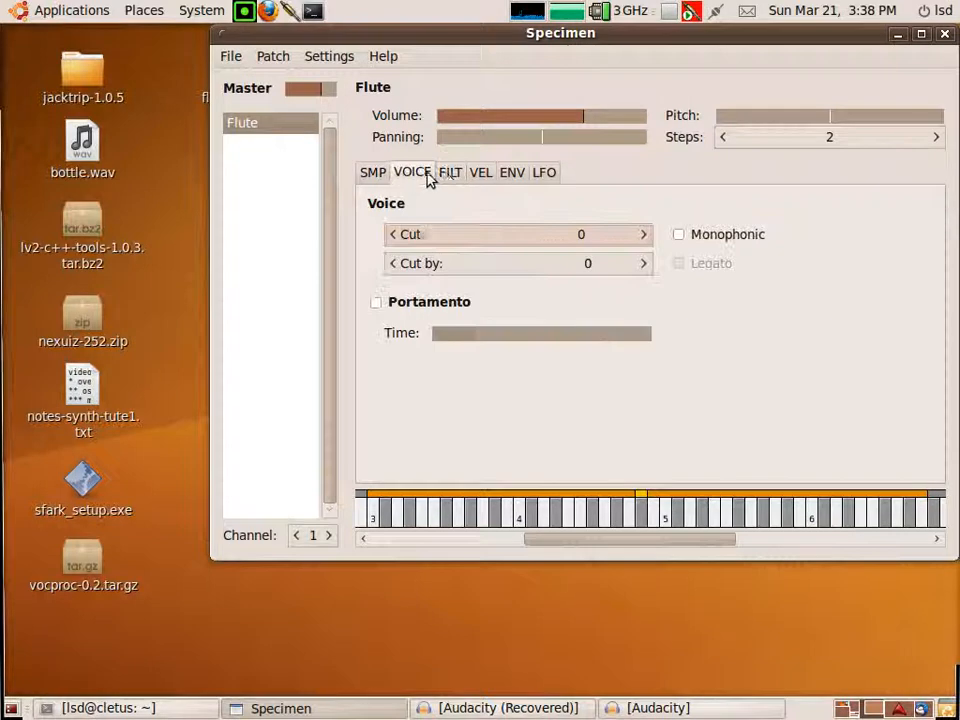
Step: Sweep the Flute patch's filter cutoff down to near its minimum and back up to full
{"action": "left_click", "coordinate": [449, 176]}
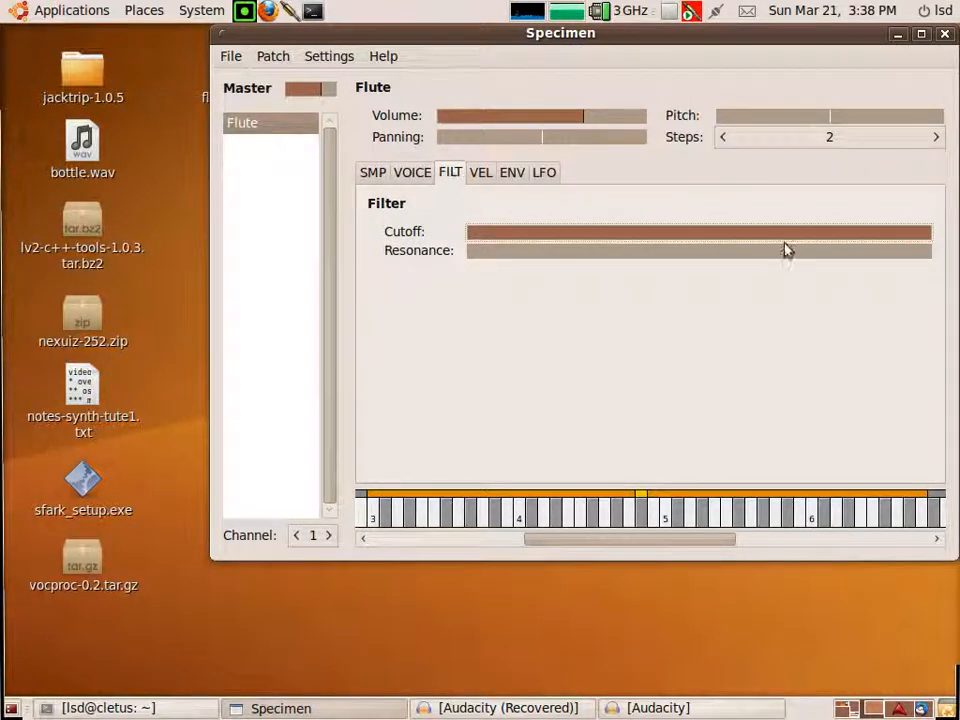
{"action": "left_click_drag", "start_coordinate": [819, 231], "coordinate": [698, 232]}
{"action": "scroll", "coordinate": [698, 232], "scroll_direction": "down", "scroll_amount": 10}
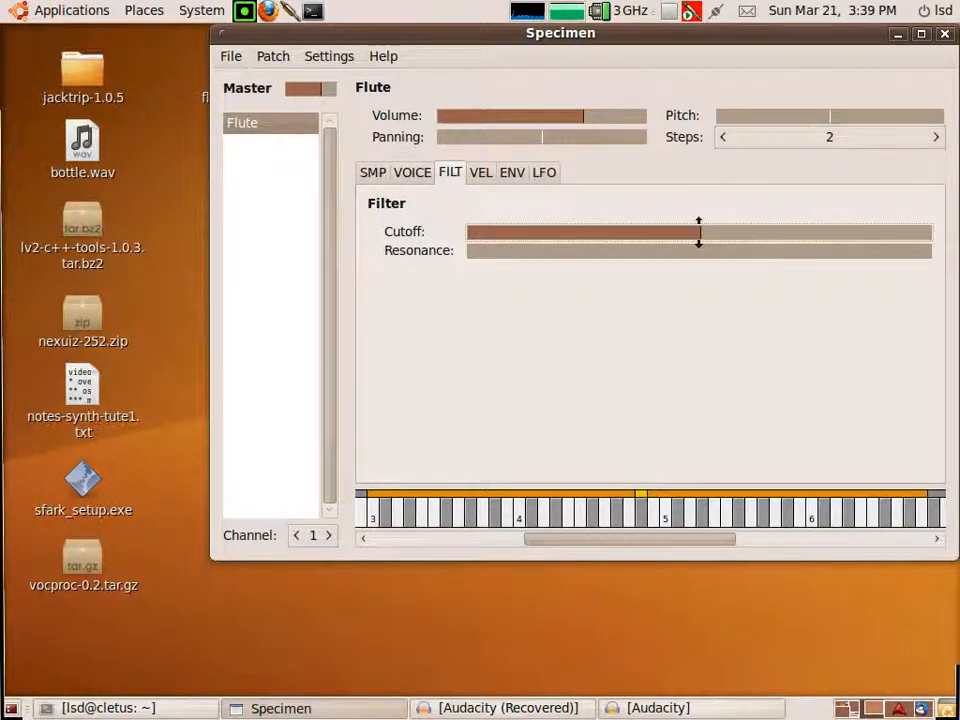
{"action": "scroll", "coordinate": [698, 232], "scroll_direction": "down", "scroll_amount": 1}
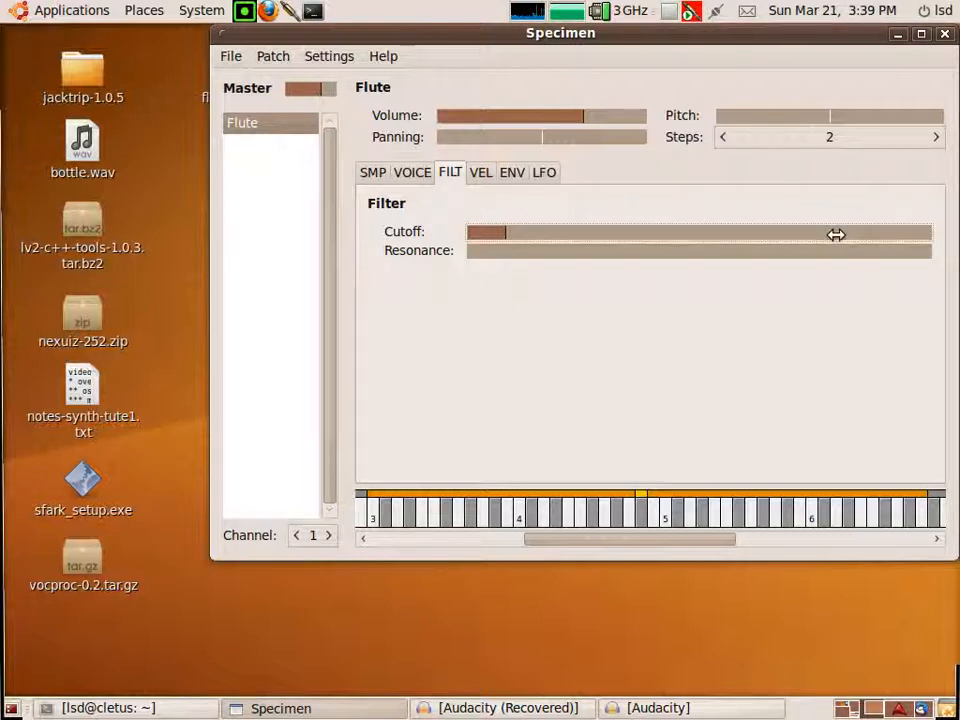
{"action": "scroll", "coordinate": [698, 232], "scroll_direction": "up", "scroll_amount": 7}
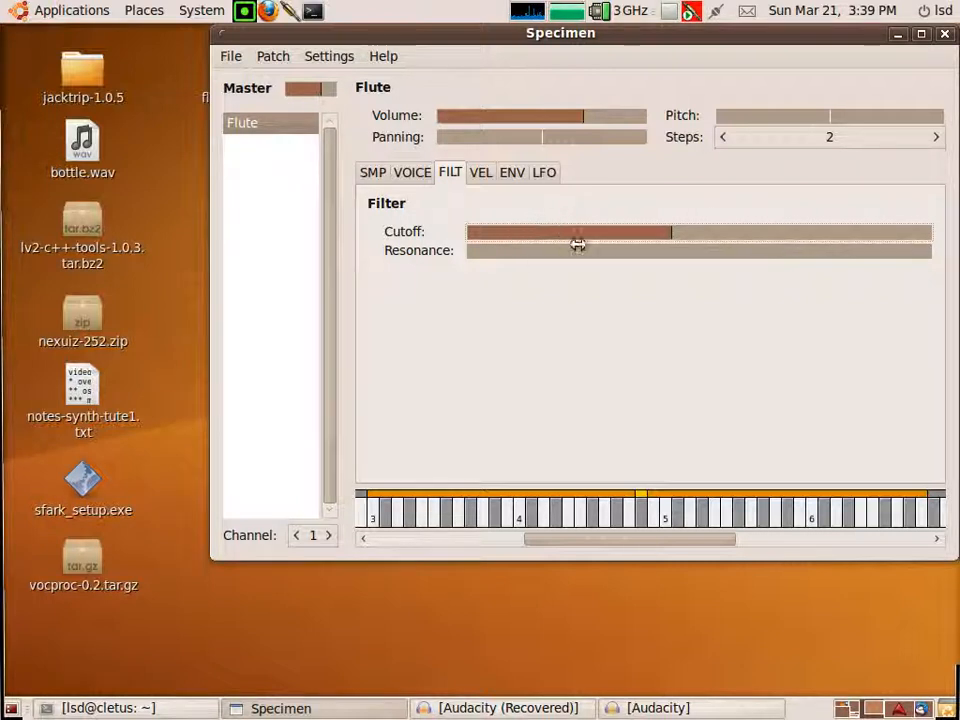
{"action": "scroll", "coordinate": [698, 232], "scroll_direction": "up", "scroll_amount": 10}
{"action": "scroll", "coordinate": [698, 232], "scroll_direction": "up", "scroll_amount": 2}
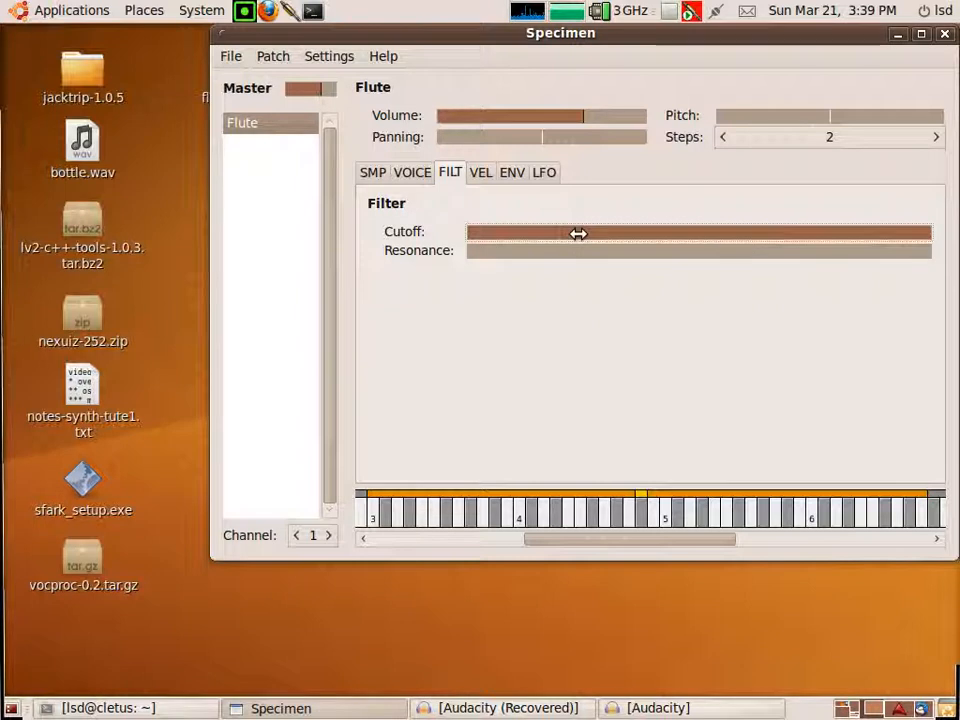
Step: Try the filter resonance at nearly full with the cutoff at about one third, then return resonance to zero and raise the cutoff to nearly full
{"action": "scroll", "coordinate": [698, 232], "scroll_direction": "down", "scroll_amount": 14}
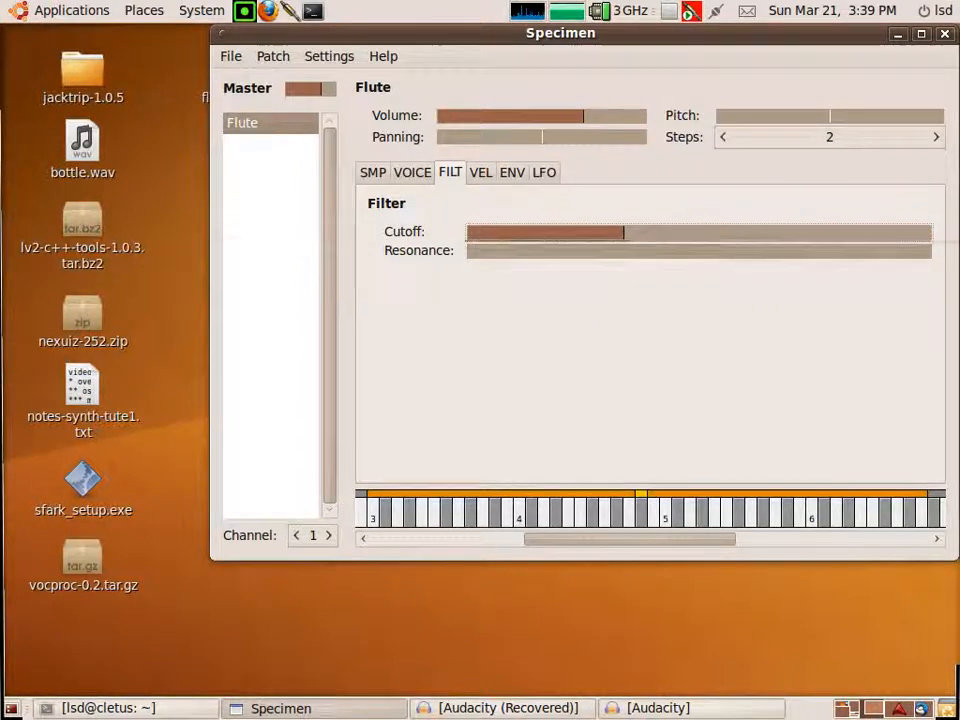
{"action": "scroll", "coordinate": [698, 255], "scroll_direction": "up", "scroll_amount": 20}
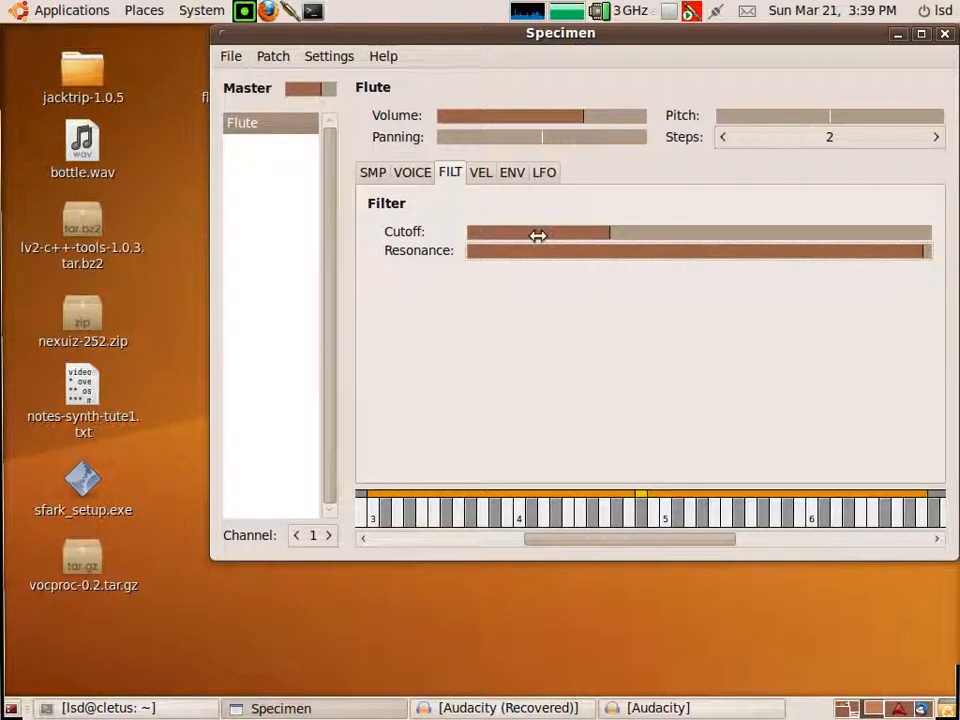
{"action": "scroll", "coordinate": [699, 252], "scroll_direction": "down", "scroll_amount": 20}
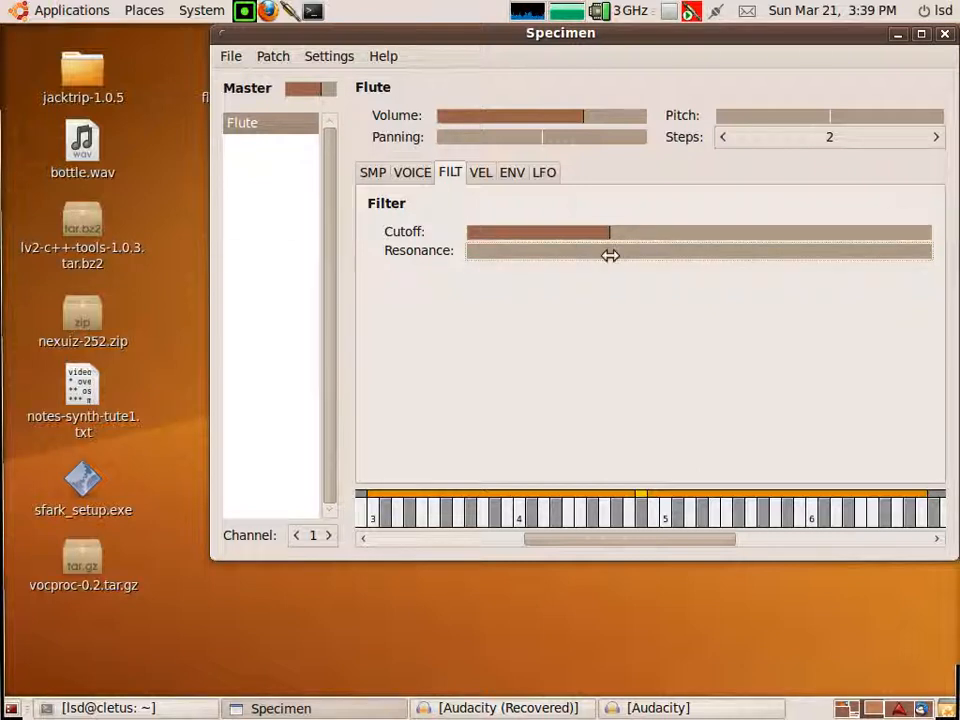
{"action": "scroll", "coordinate": [698, 231], "scroll_direction": "up", "scroll_amount": 13}
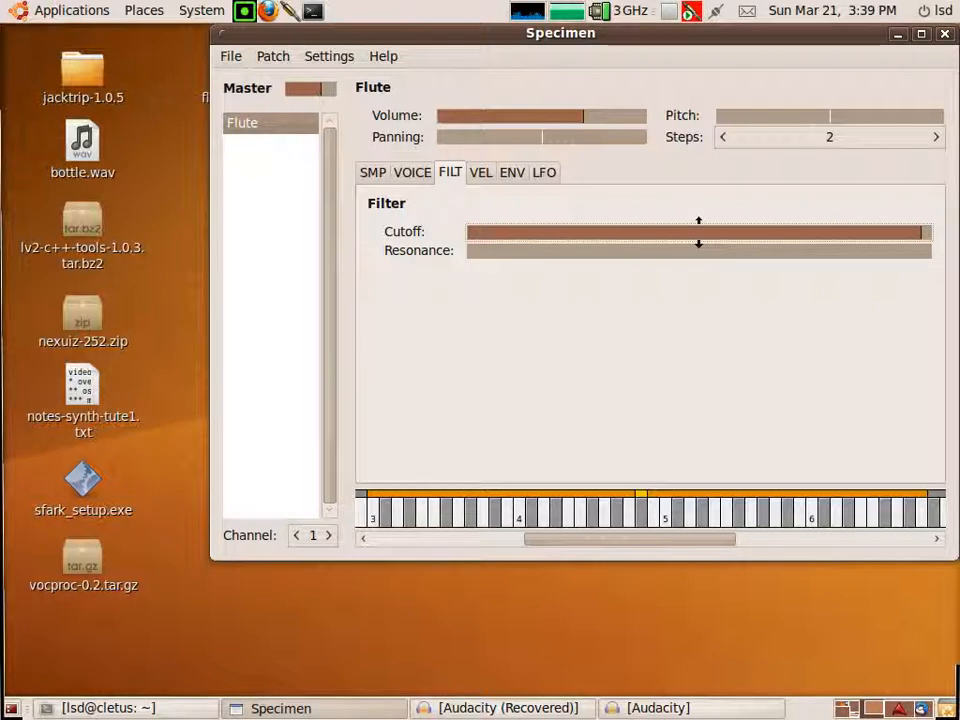
Step: Try zero velocity sensitivity for the Flute patch's volume, then restore it to full
{"action": "left_click", "coordinate": [481, 175]}
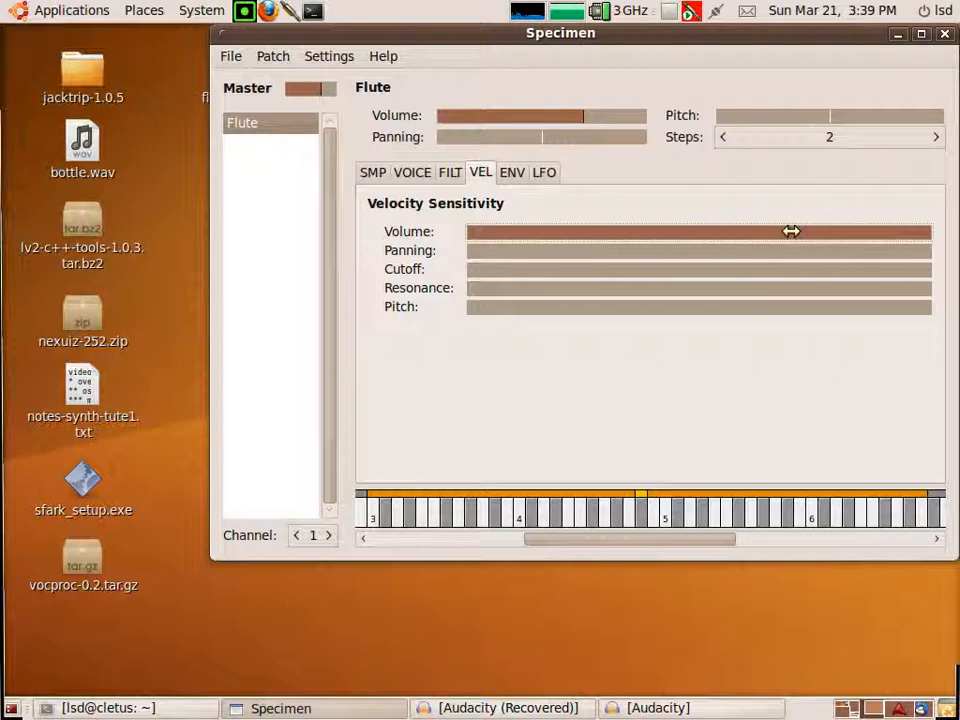
{"action": "left_click_drag", "start_coordinate": [699, 229], "coordinate": [698, 231]}
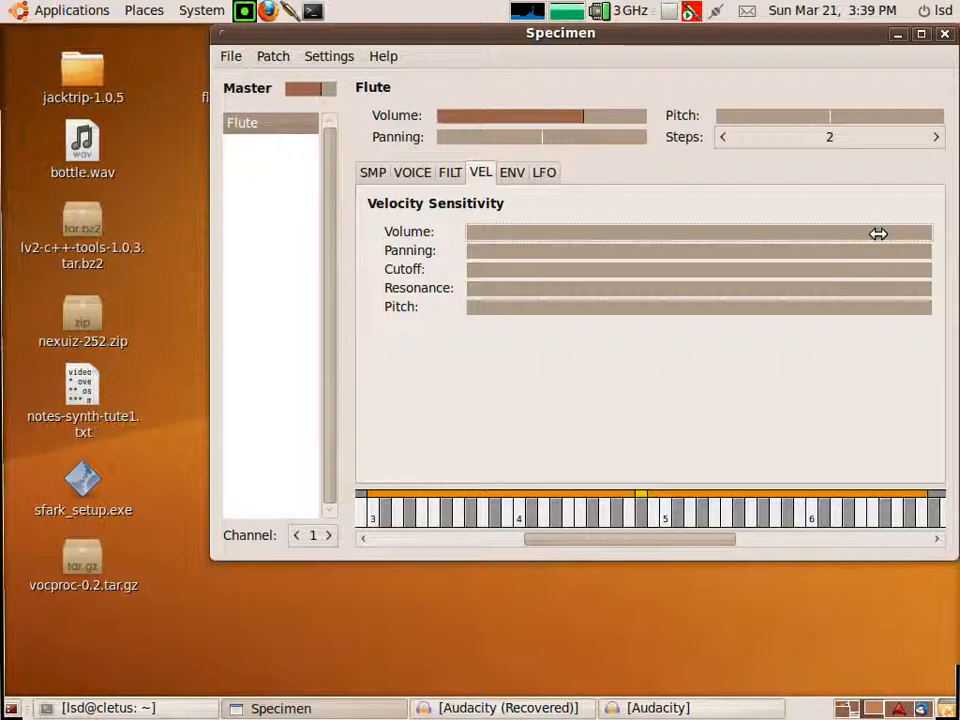
{"action": "left_click_drag", "start_coordinate": [504, 233], "coordinate": [931, 233]}
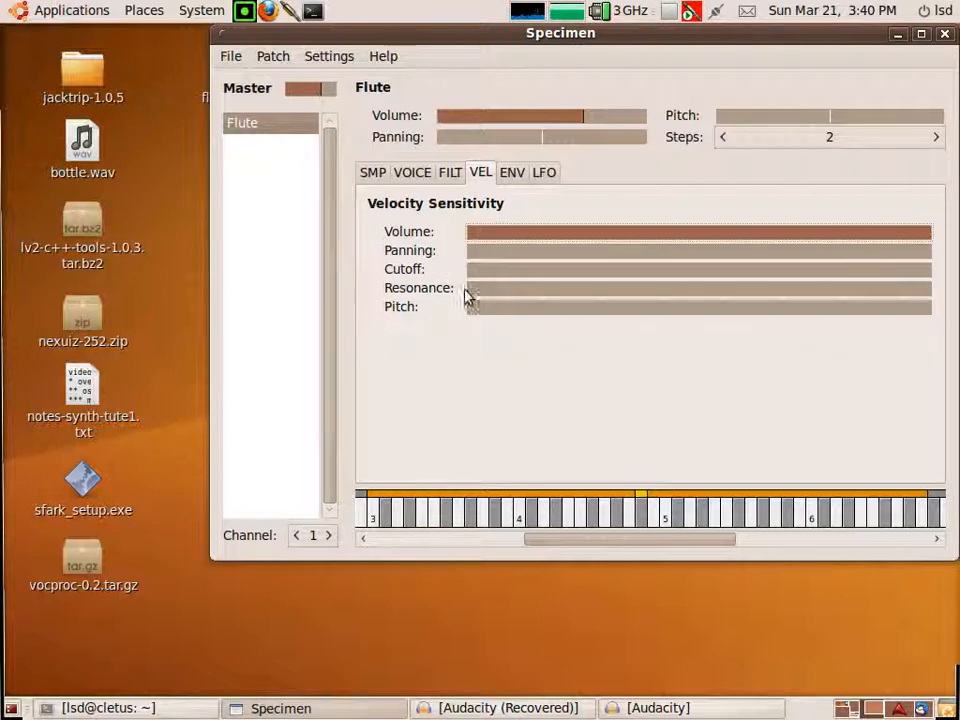
Step: Try velocity sensitivity on the filter cutoff at several levels up to nearly full, with volume sensitivity at zero
{"action": "left_click_drag", "start_coordinate": [476, 268], "coordinate": [698, 232]}
{"action": "left_click", "coordinate": [452, 175]}
{"action": "left_click", "coordinate": [481, 173]}
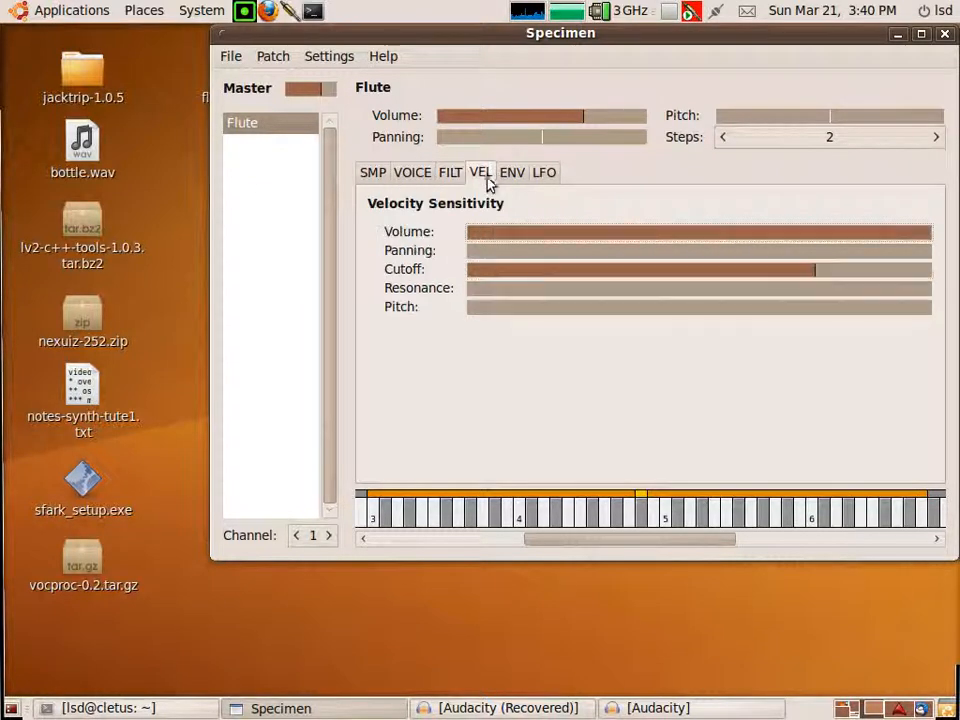
{"action": "left_click_drag", "start_coordinate": [805, 228], "coordinate": [698, 232]}
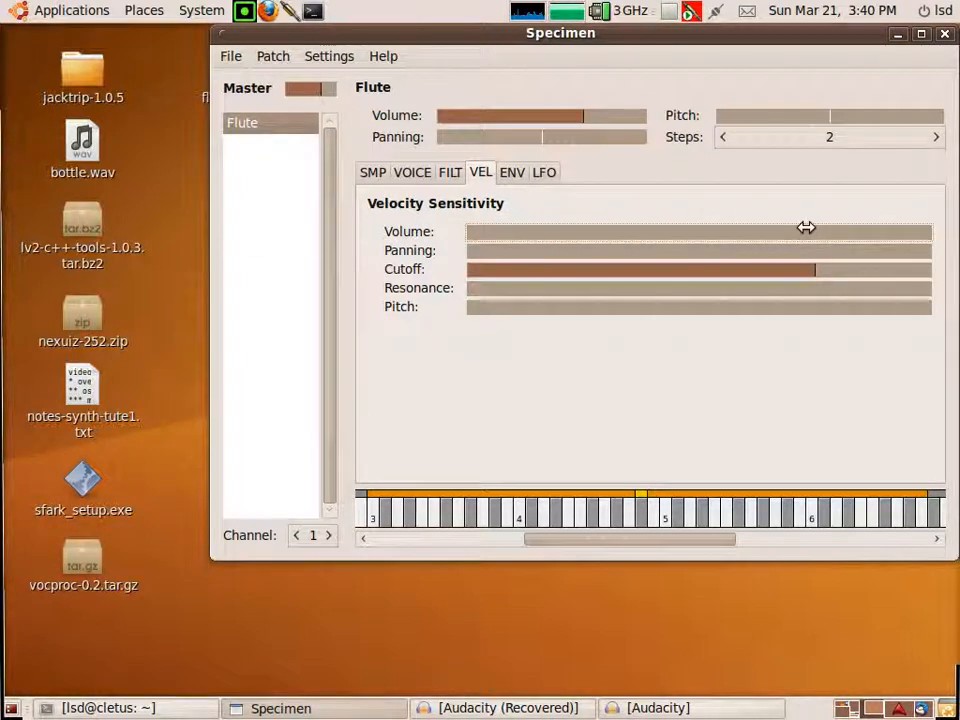
{"action": "left_click_drag", "start_coordinate": [803, 264], "coordinate": [698, 269]}
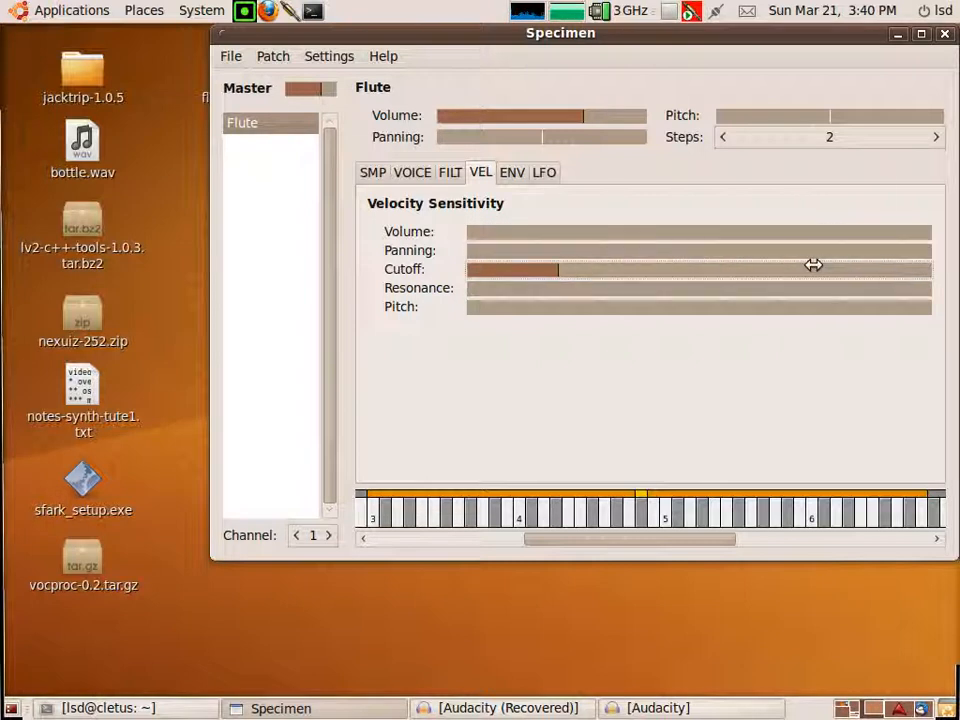
{"action": "left_click_drag", "start_coordinate": [624, 271], "coordinate": [928, 260]}
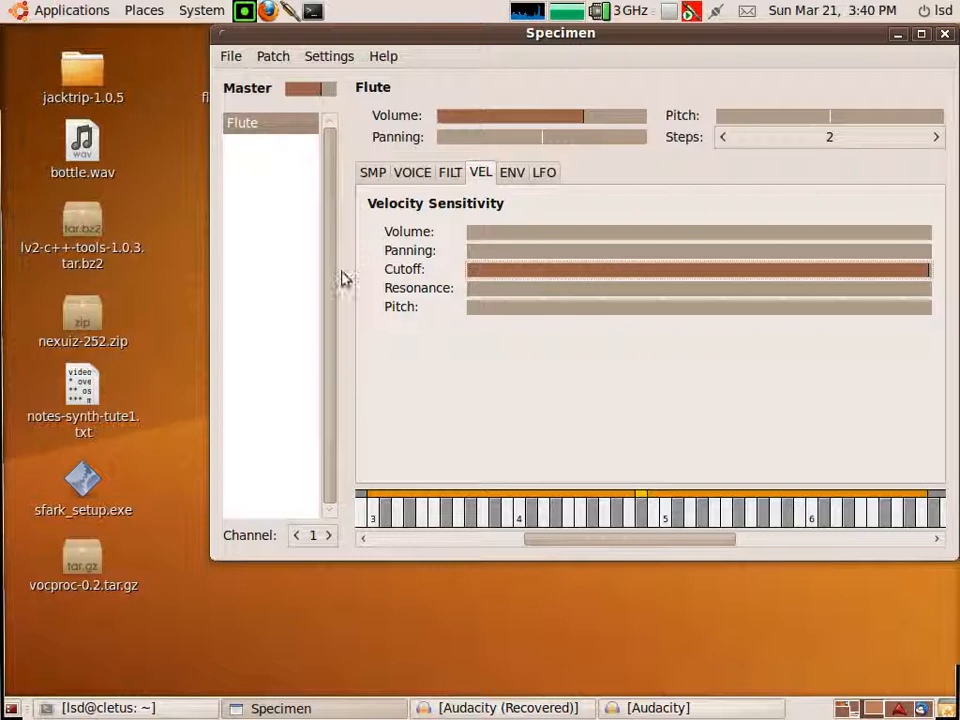
Step: Reset velocity sensitivity to zero for cutoff and full for volume, and return the filter cutoff to full
{"action": "left_click_drag", "start_coordinate": [638, 268], "coordinate": [467, 268]}
{"action": "left_click_drag", "start_coordinate": [557, 231], "coordinate": [931, 231]}
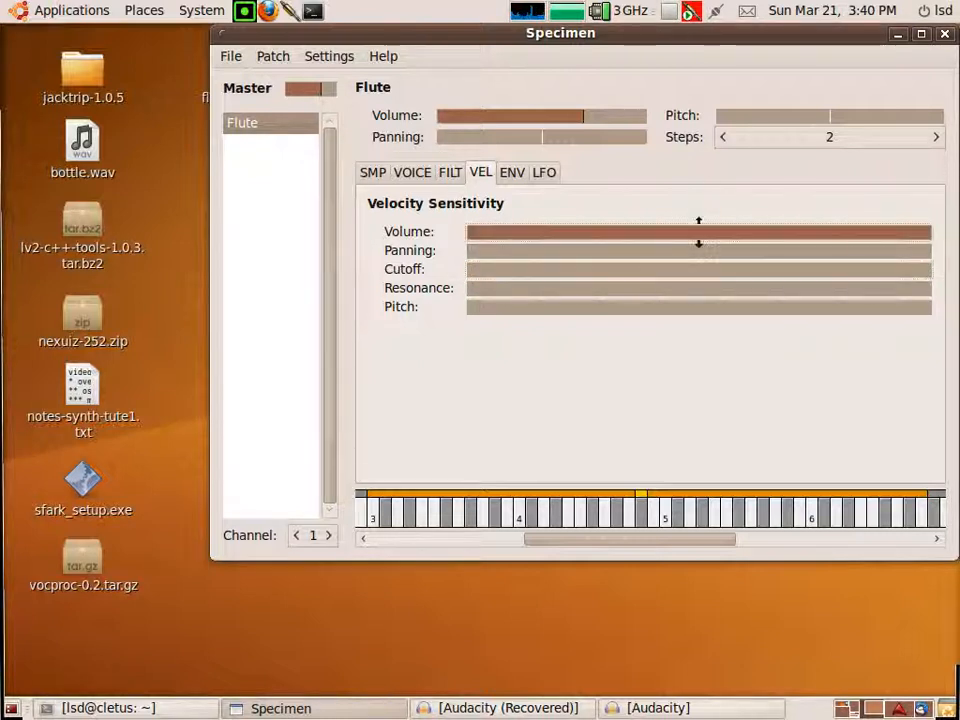
{"action": "left_click", "coordinate": [453, 176]}
{"action": "left_click_drag", "start_coordinate": [516, 234], "coordinate": [568, 231]}
{"action": "left_click_drag", "start_coordinate": [698, 231], "coordinate": [697, 231]}
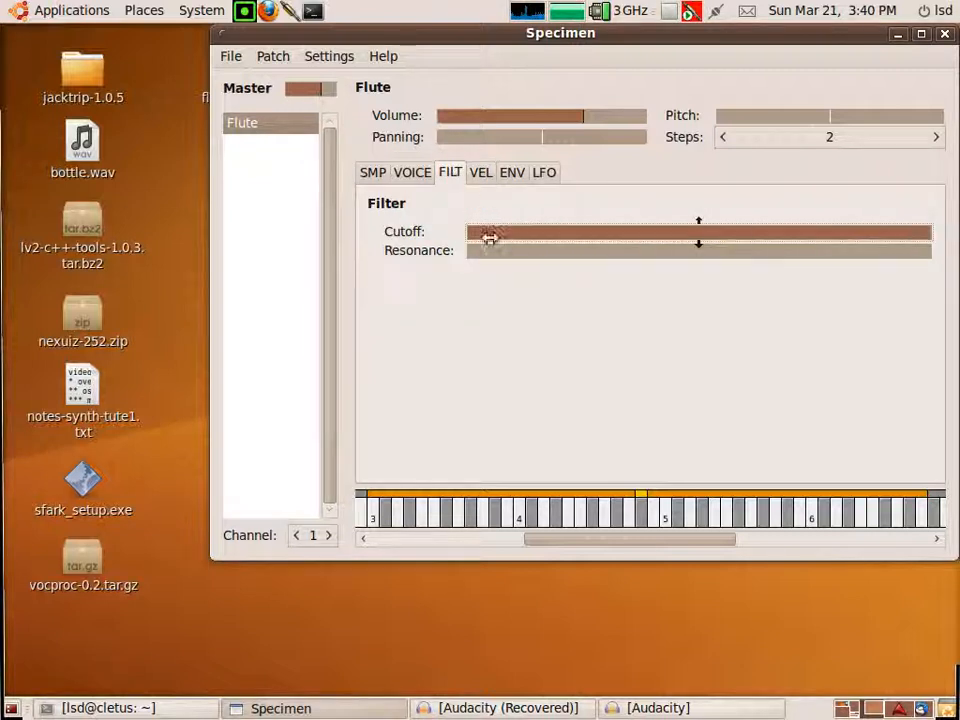
Step: Enable the volume envelope, try a long attack before returning it to zero, and set release to about 28 percent
{"action": "left_click", "coordinate": [524, 175]}
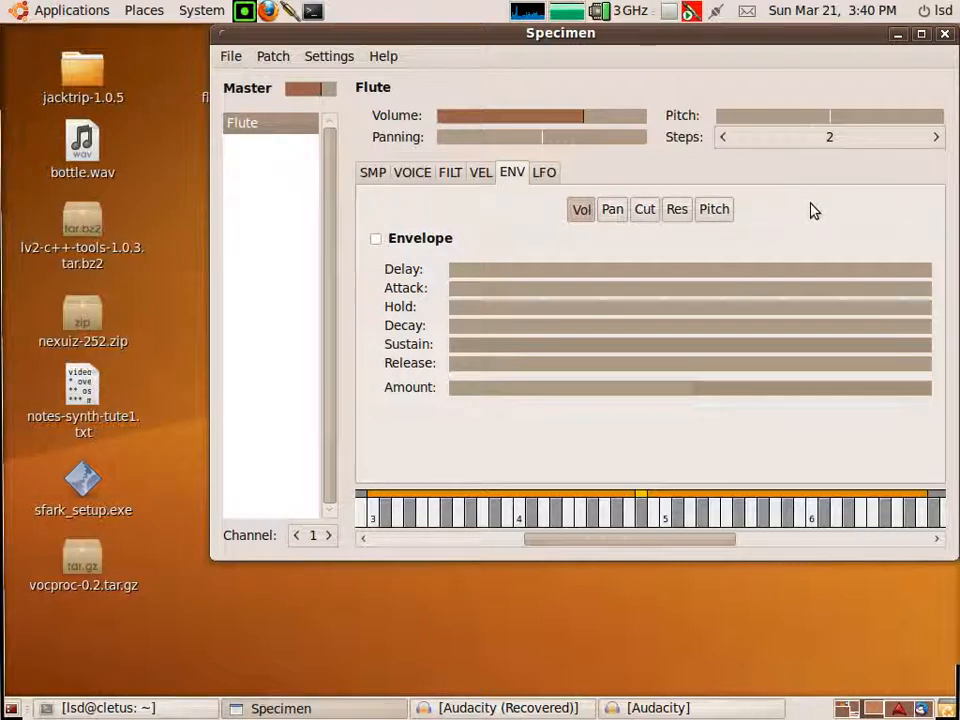
{"action": "left_click", "coordinate": [400, 244]}
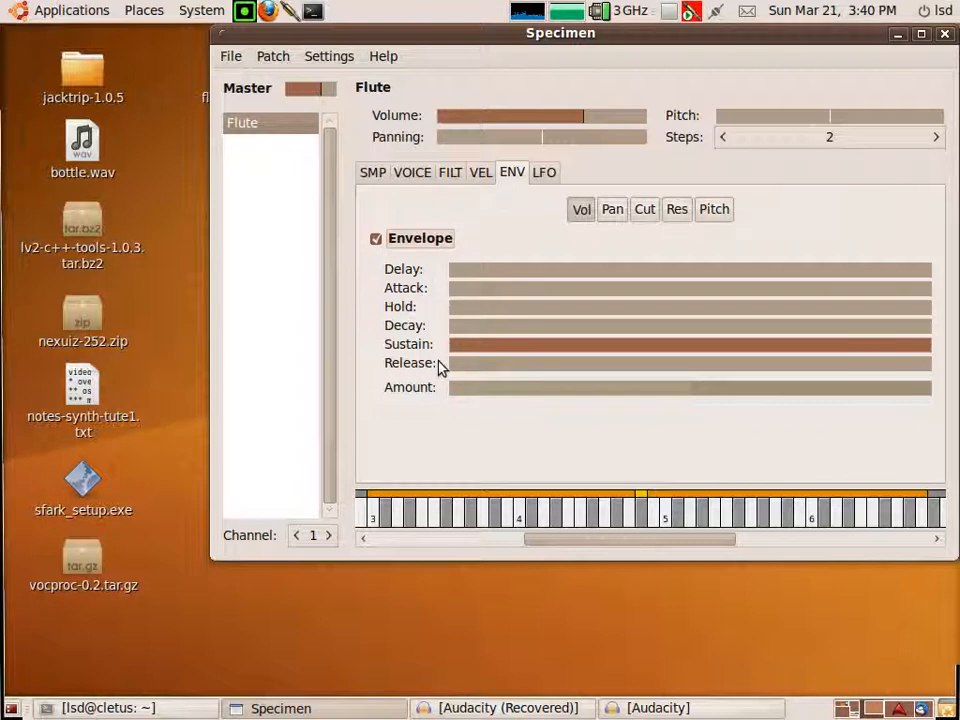
{"action": "left_click_drag", "start_coordinate": [456, 287], "coordinate": [690, 285]}
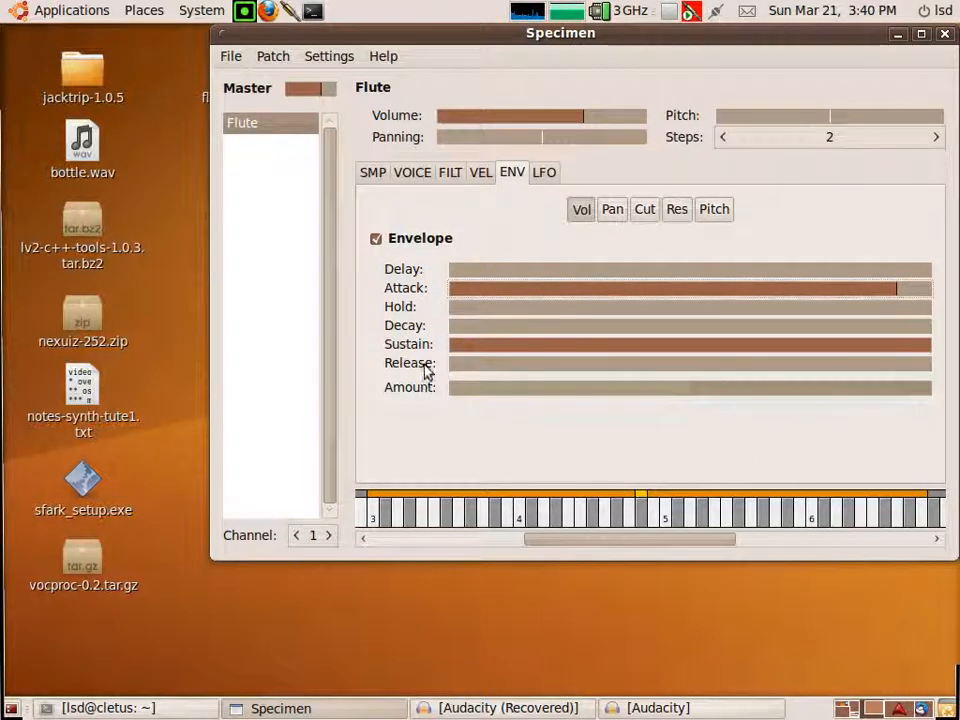
{"action": "left_click_drag", "start_coordinate": [846, 292], "coordinate": [690, 288]}
{"action": "left_click_drag", "start_coordinate": [465, 360], "coordinate": [690, 363]}
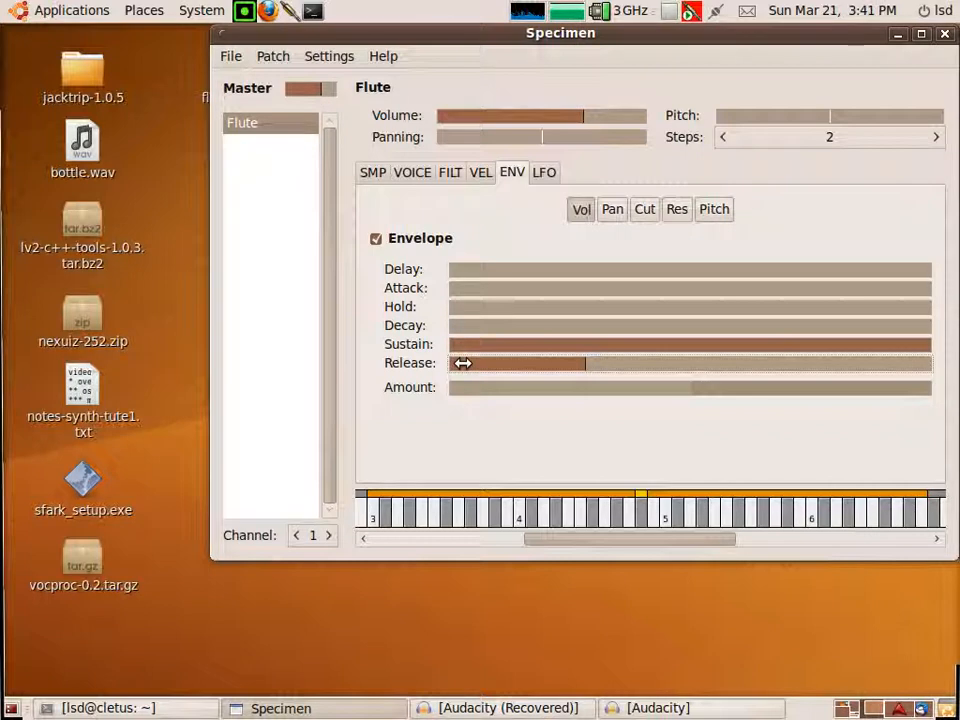
Step: Examine the envelope settings for panning, cutoff, resonance and pitch, and return to the volume envelope
{"action": "left_click", "coordinate": [612, 212]}
{"action": "left_click", "coordinate": [645, 212]}
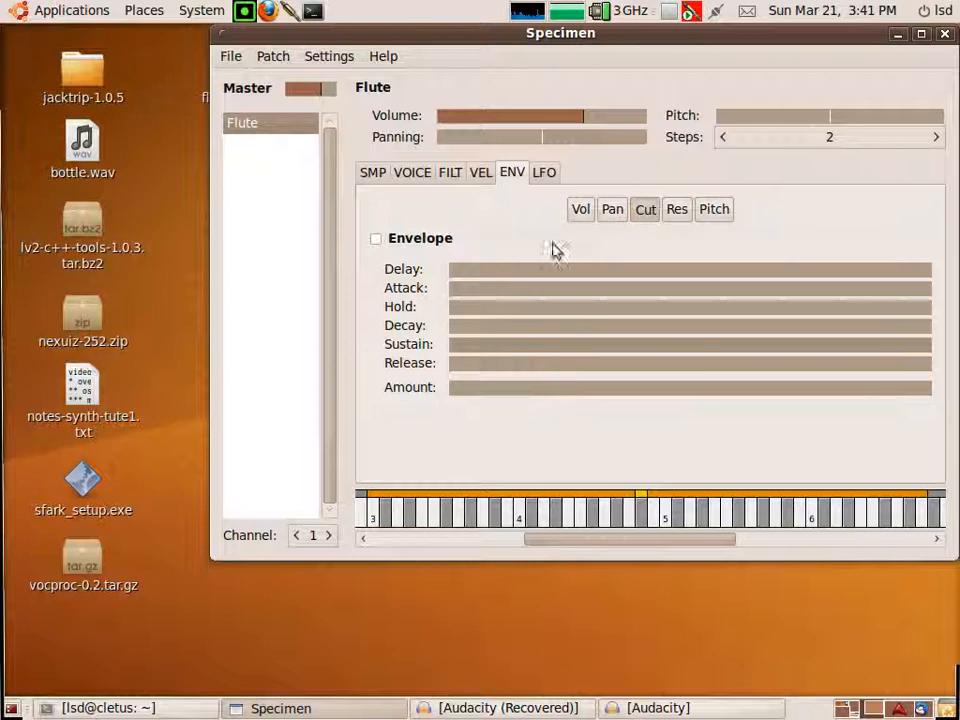
{"action": "left_click", "coordinate": [714, 214]}
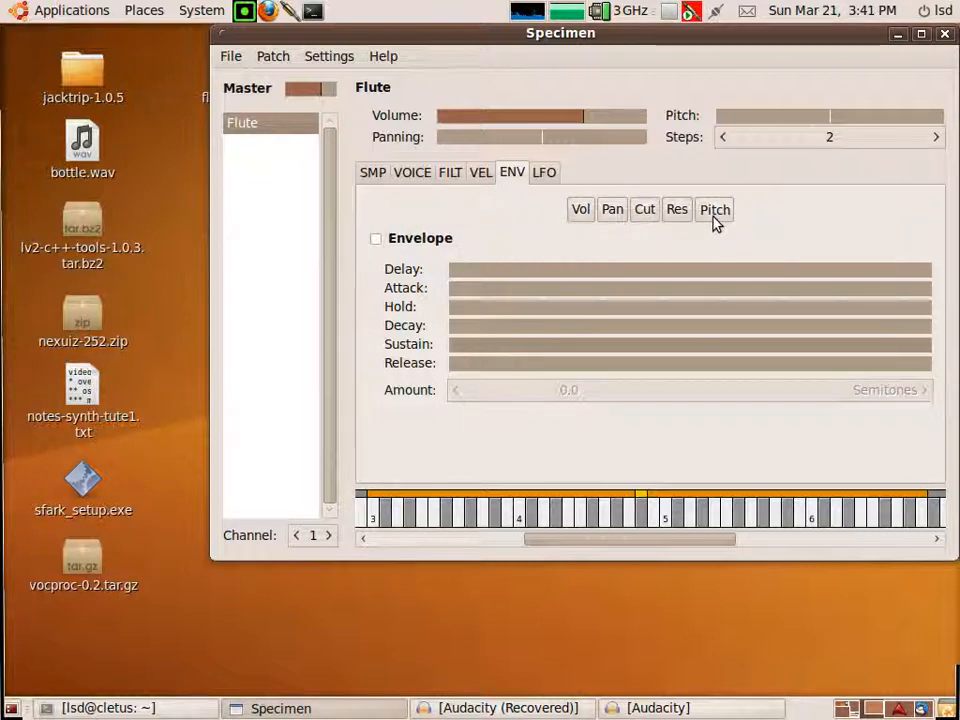
{"action": "left_click", "coordinate": [686, 212]}
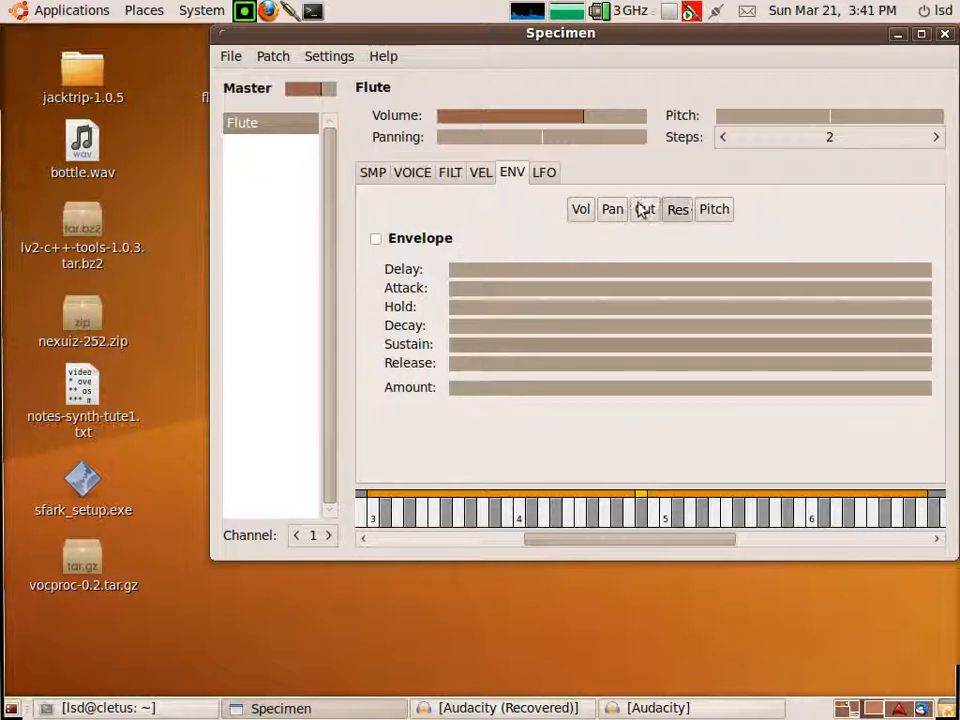
{"action": "left_click", "coordinate": [572, 212]}
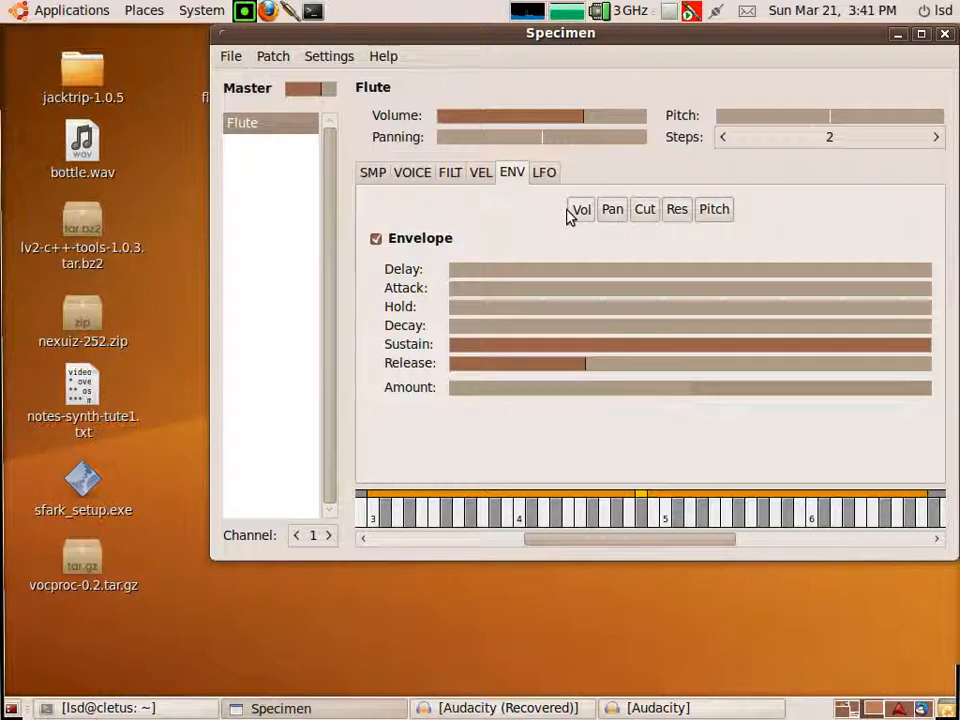
{"action": "left_click", "coordinate": [614, 212]}
{"action": "left_click", "coordinate": [645, 212]}
{"action": "left_click", "coordinate": [716, 212]}
{"action": "left_click", "coordinate": [678, 212]}
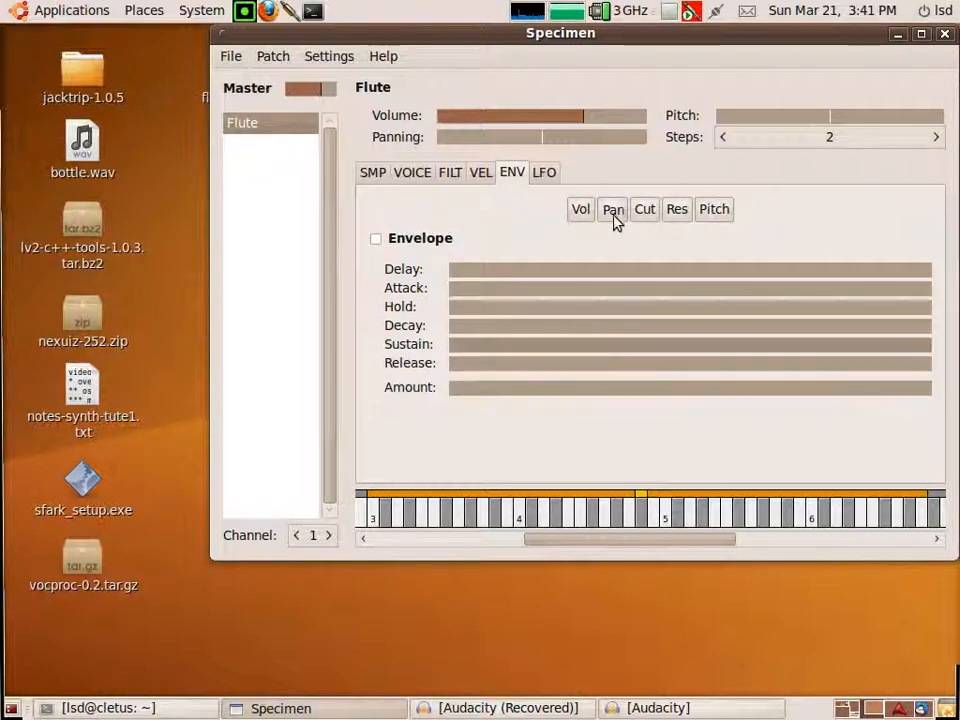
{"action": "left_click", "coordinate": [580, 210]}
Step: Look through the LFO settings for volume, panning, cutoff, resonance and pitch
{"action": "left_click", "coordinate": [544, 174]}
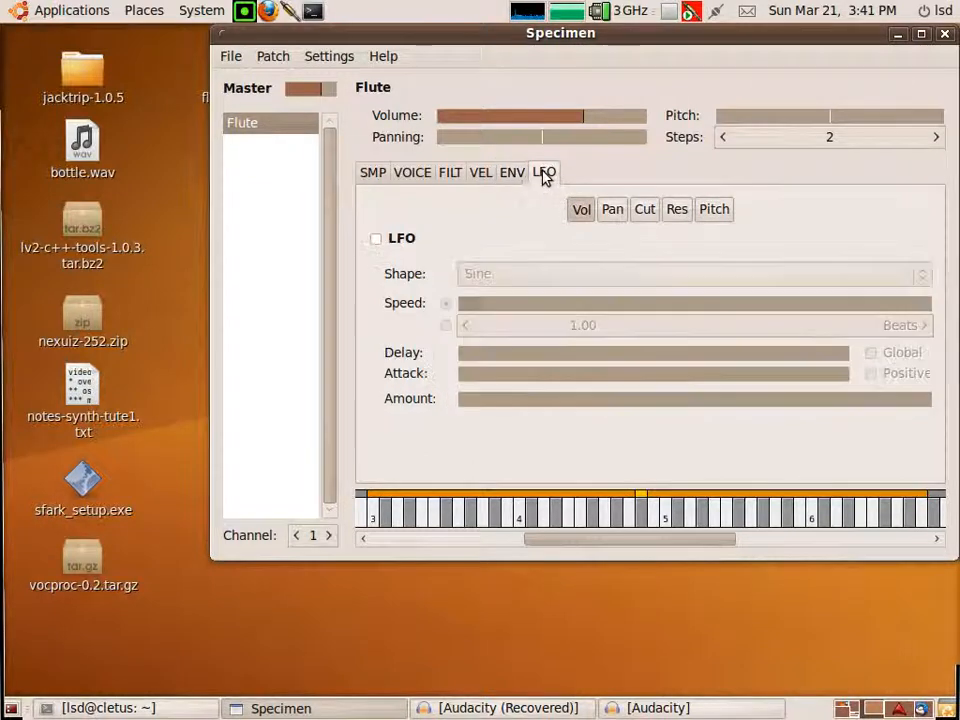
{"action": "left_click", "coordinate": [612, 210]}
{"action": "left_click", "coordinate": [645, 210]}
{"action": "left_click", "coordinate": [677, 210]}
{"action": "left_click", "coordinate": [714, 210]}
{"action": "left_click", "coordinate": [570, 214]}
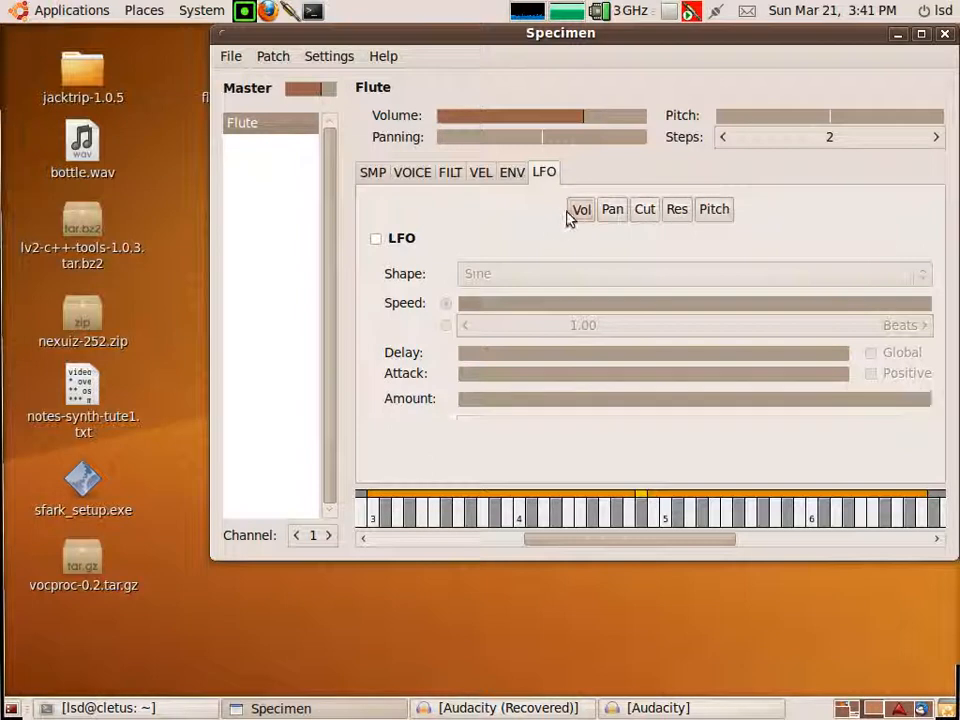
Step: Enable the pitch LFO and try a short attack before returning the attack to zero
{"action": "left_click", "coordinate": [677, 212]}
{"action": "left_click", "coordinate": [725, 213]}
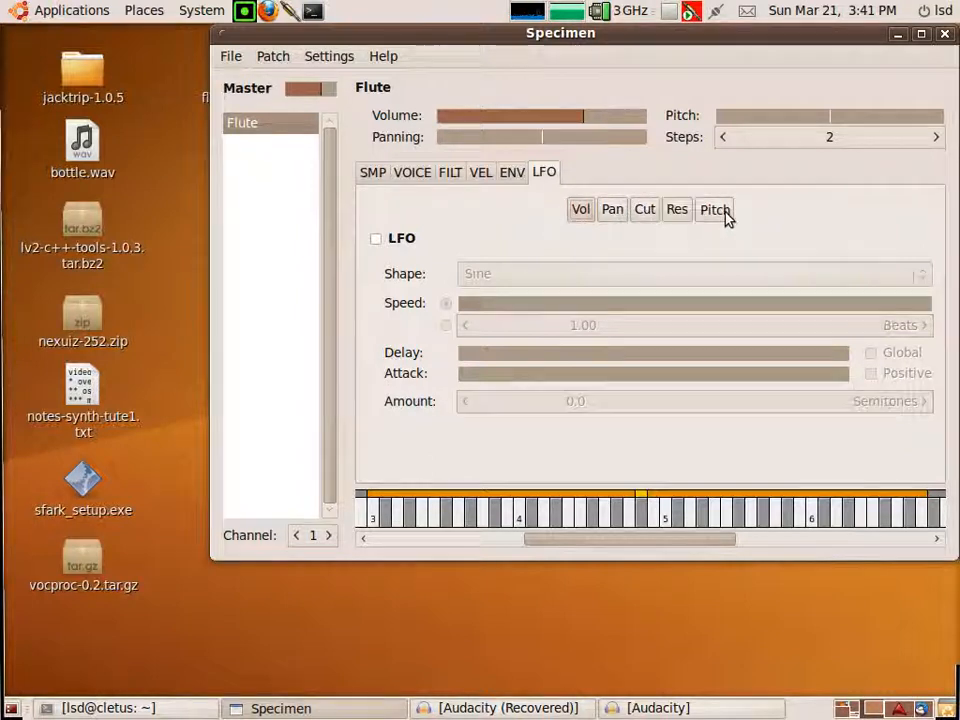
{"action": "left_click", "coordinate": [401, 240]}
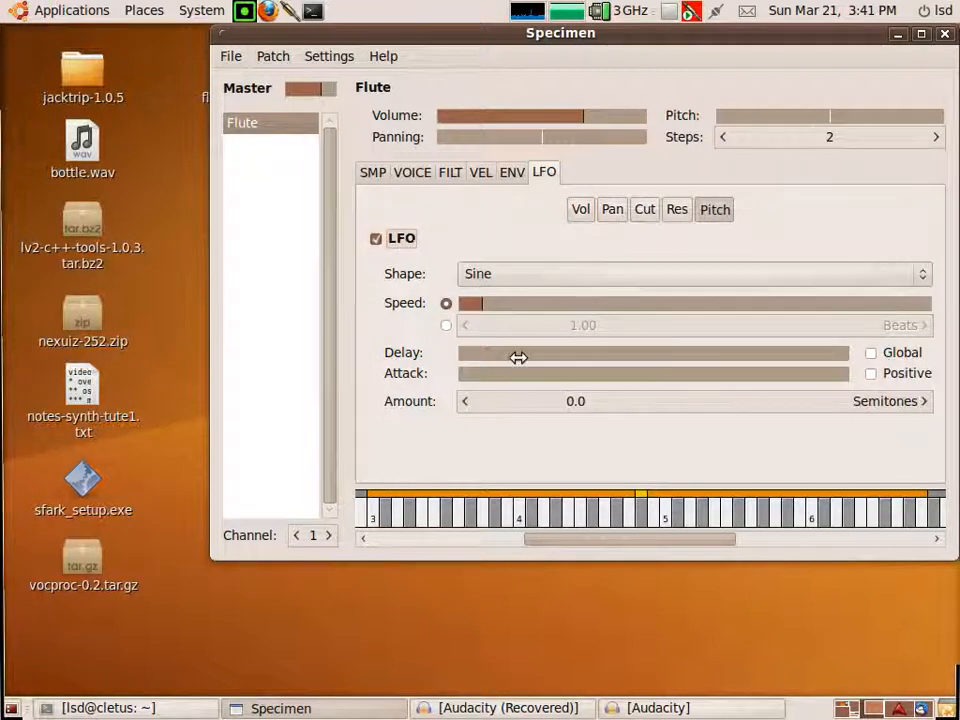
{"action": "left_click", "coordinate": [653, 373]}
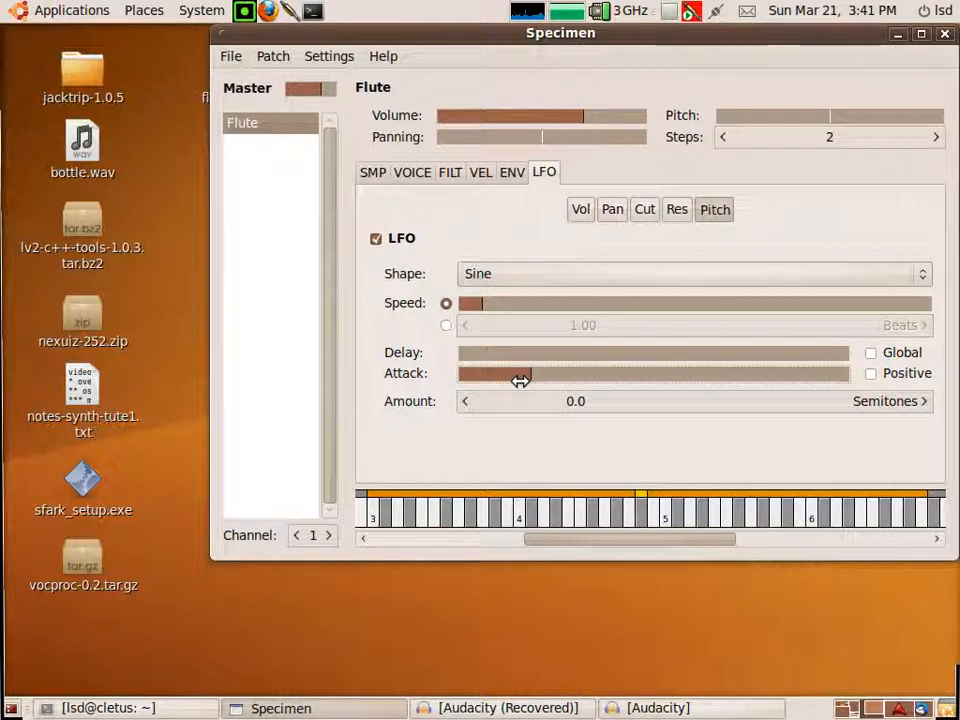
{"action": "left_click_drag", "start_coordinate": [520, 378], "coordinate": [653, 374]}
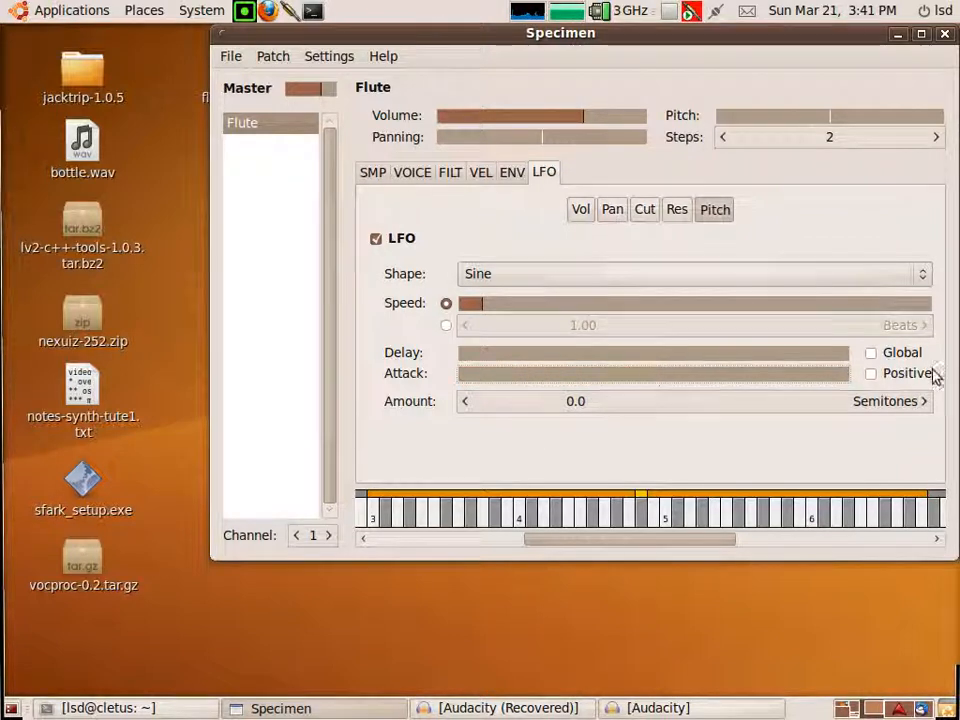
Step: Set the pitch LFO amount to 0.2 semitones
{"action": "left_click", "coordinate": [886, 403]}
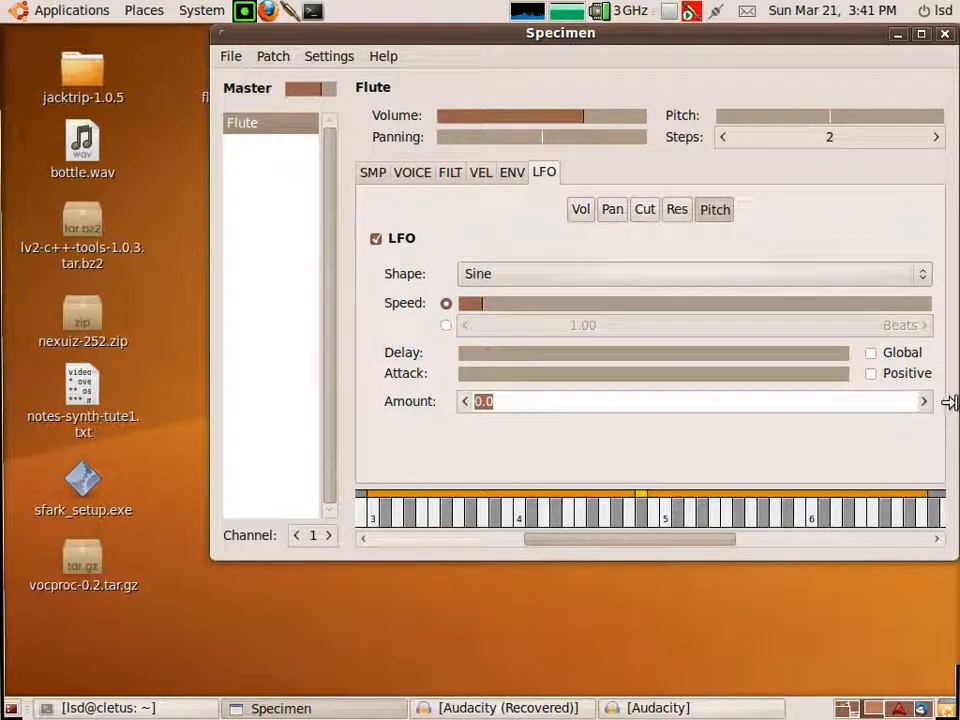
{"action": "left_click", "coordinate": [927, 402]}
{"action": "left_click", "coordinate": [927, 404]}
{"action": "left_click", "coordinate": [929, 407]}
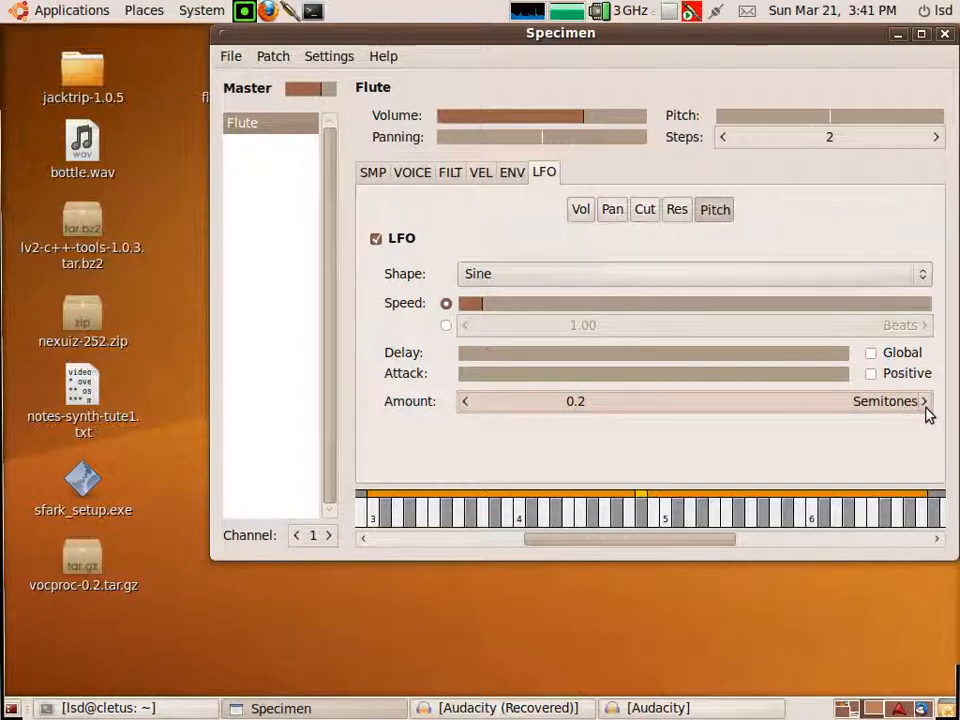
Step: Try a much higher pitch LFO speed, lower it to zero and disable the pitch LFO
{"action": "left_click_drag", "start_coordinate": [472, 303], "coordinate": [686, 303]}
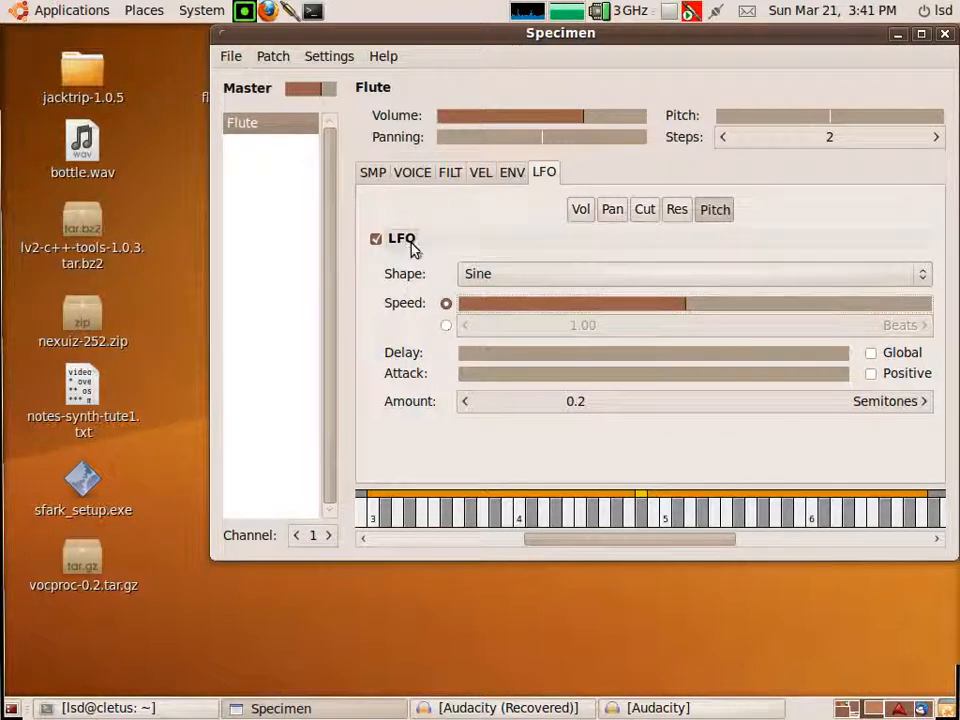
{"action": "left_click_drag", "start_coordinate": [694, 313], "coordinate": [694, 313]}
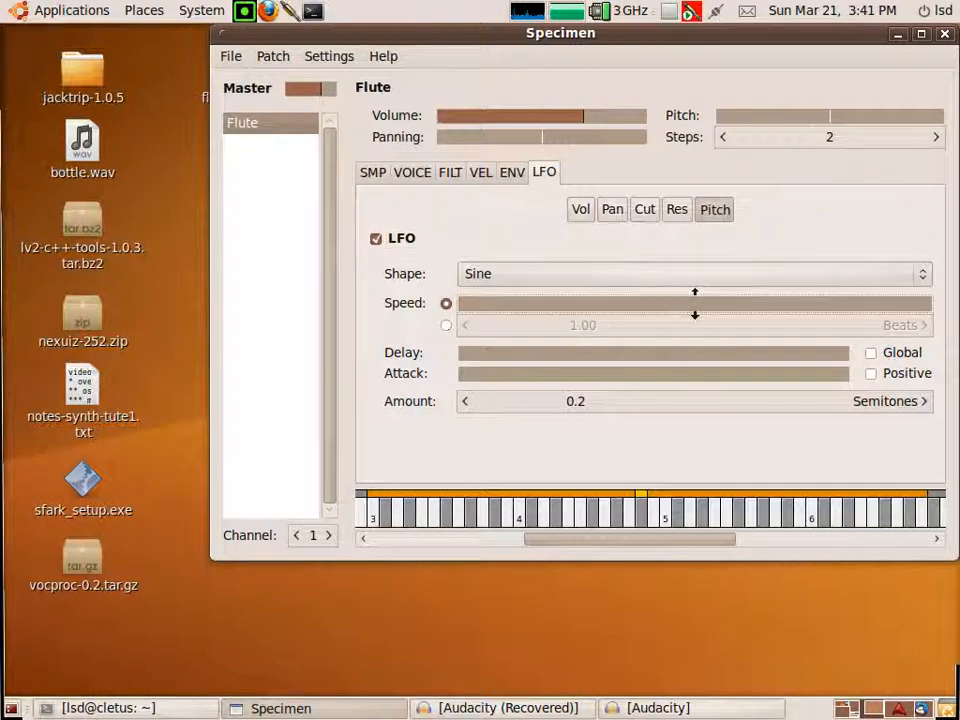
{"action": "left_click", "coordinate": [396, 238]}
Step: Enable the cutoff LFO with the Sine shape and raise its speed to a little over one third of the range
{"action": "left_click", "coordinate": [645, 209]}
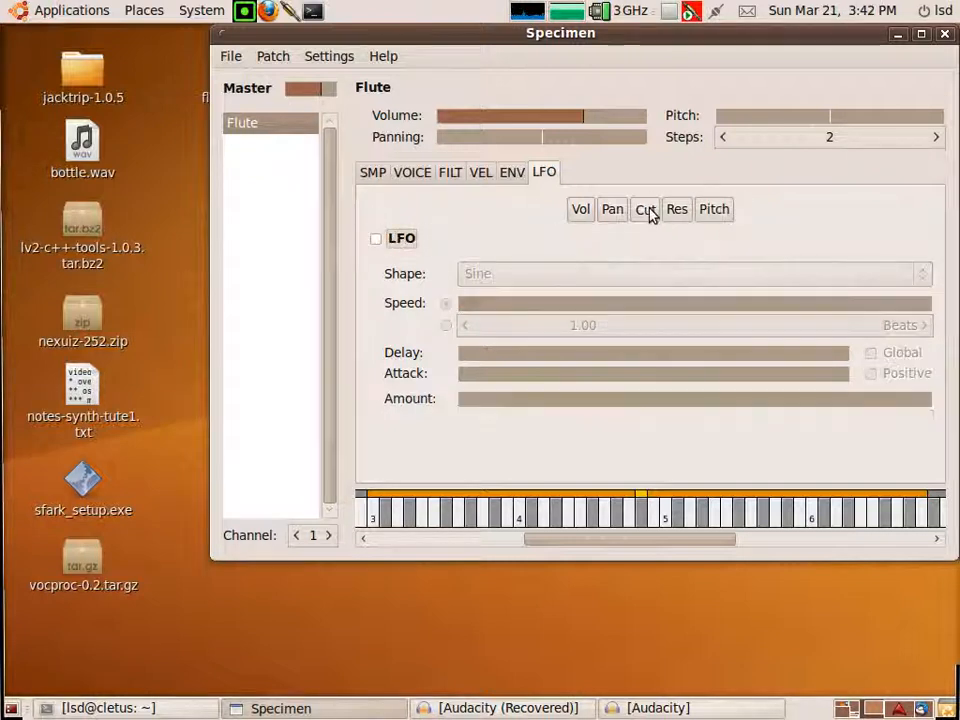
{"action": "left_click", "coordinate": [397, 245]}
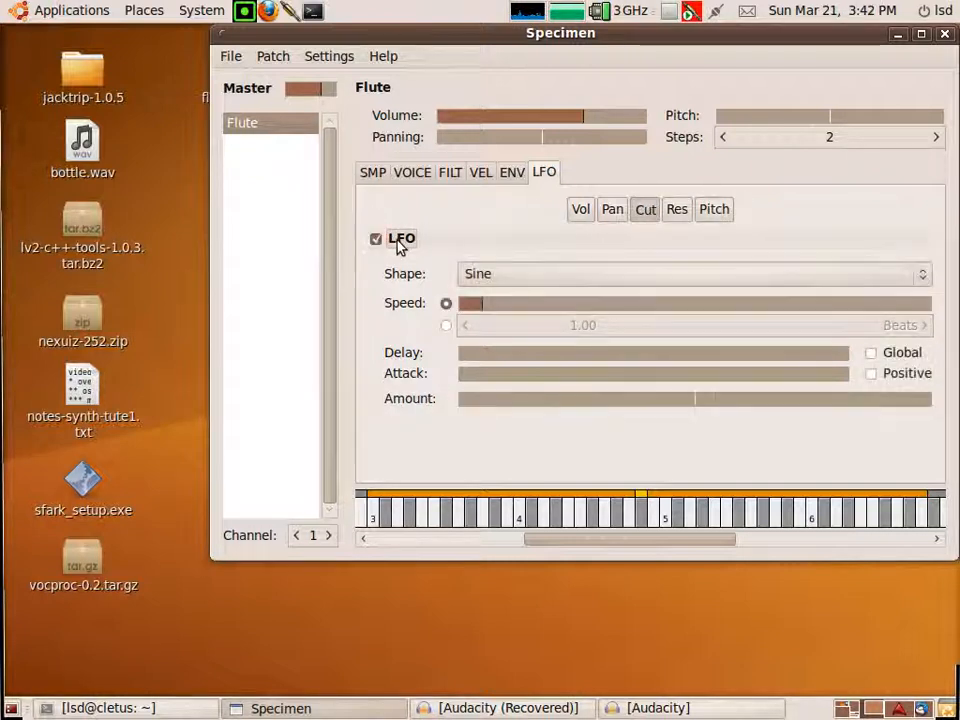
{"action": "left_click_drag", "start_coordinate": [693, 302], "coordinate": [693, 302]}
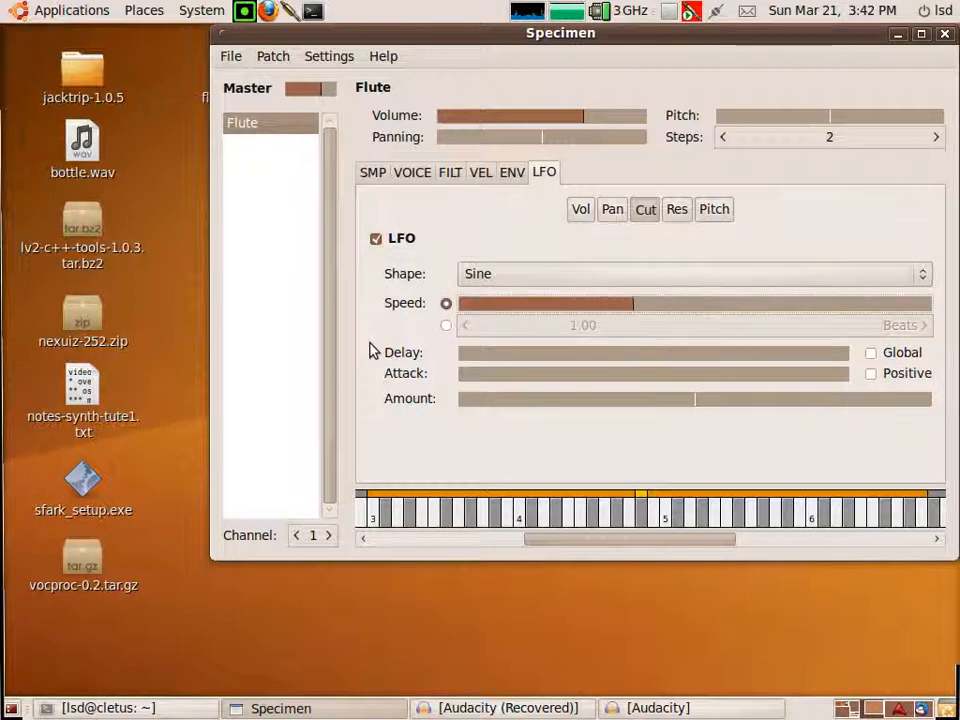
Step: Try different cutoff LFO amounts, settling on a moderate positive amount of a little over one third of the positive range
{"action": "left_click_drag", "start_coordinate": [695, 398], "coordinate": [695, 397]}
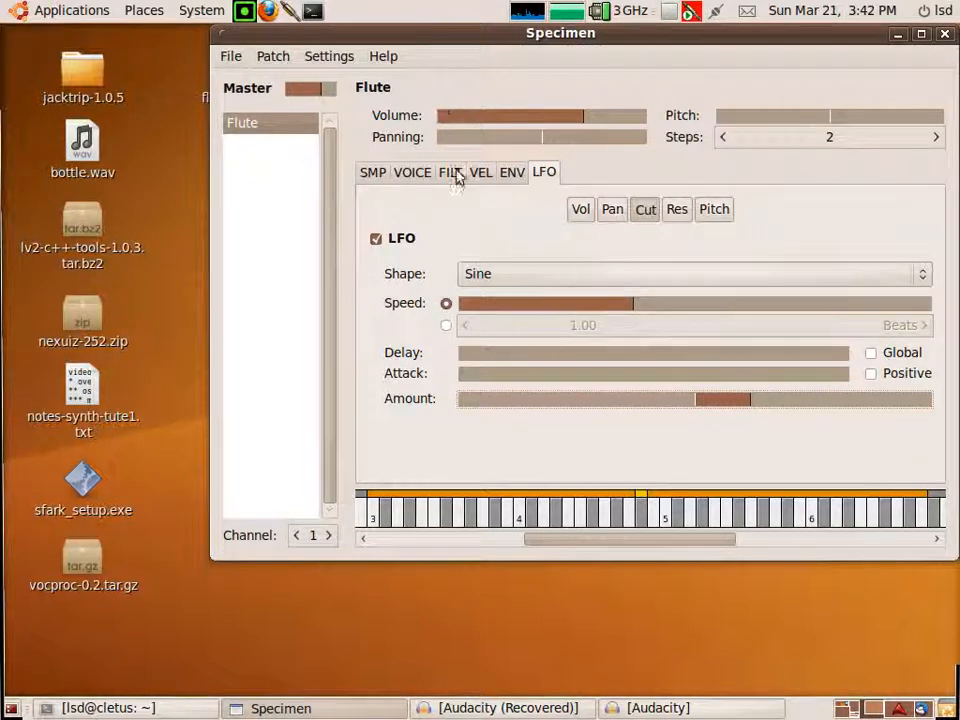
{"action": "scroll", "coordinate": [694, 399], "scroll_direction": "up", "scroll_amount": 8}
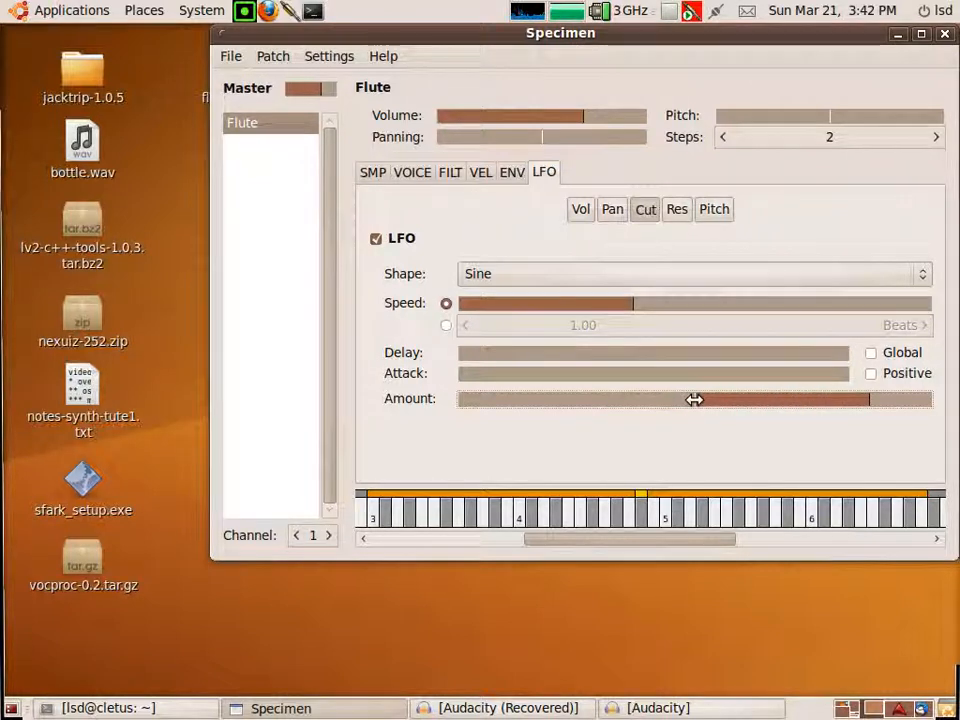
{"action": "left_click_drag", "start_coordinate": [743, 401], "coordinate": [657, 401]}
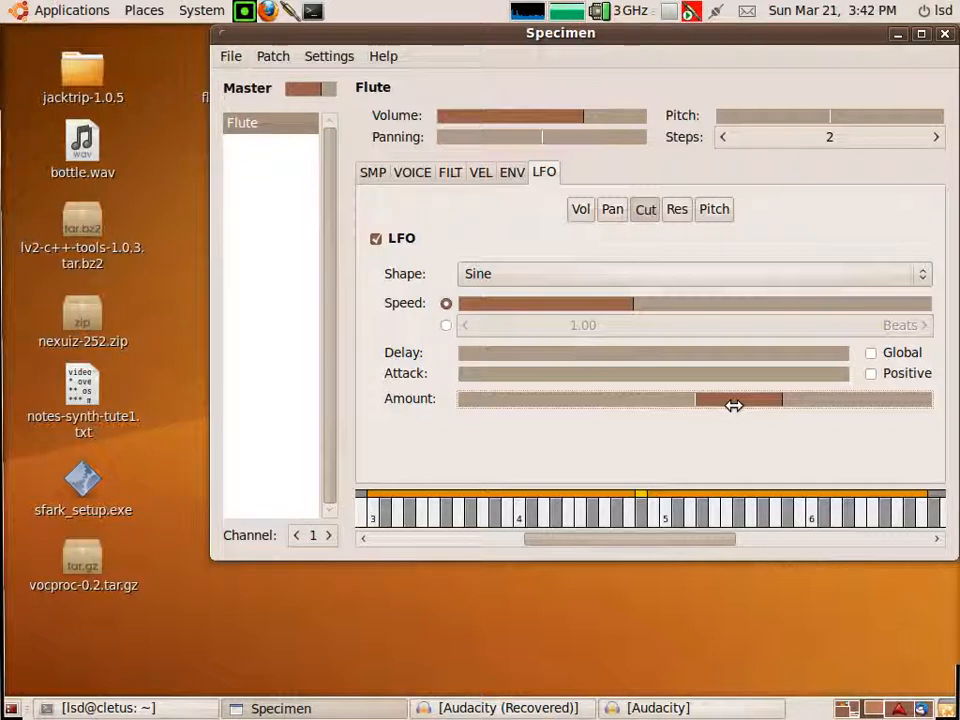
Step: Return to the Flute patch's sample settings and save the bank as flute.bank in the home folder
{"action": "left_click", "coordinate": [378, 177]}
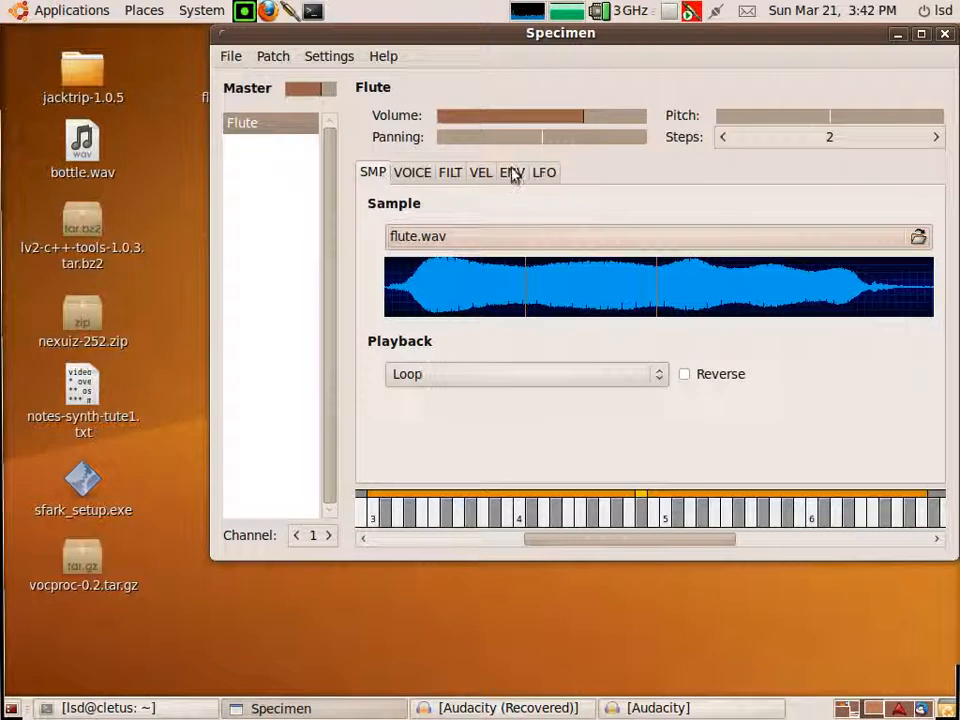
{"action": "left_click", "coordinate": [235, 57]}
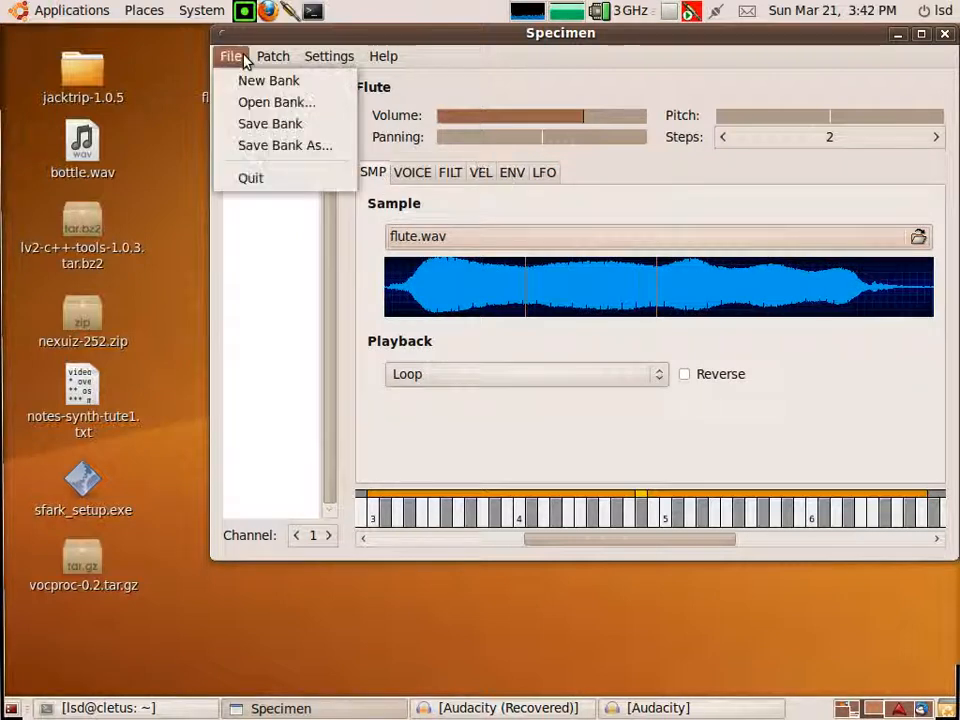
{"action": "left_click", "coordinate": [274, 127]}
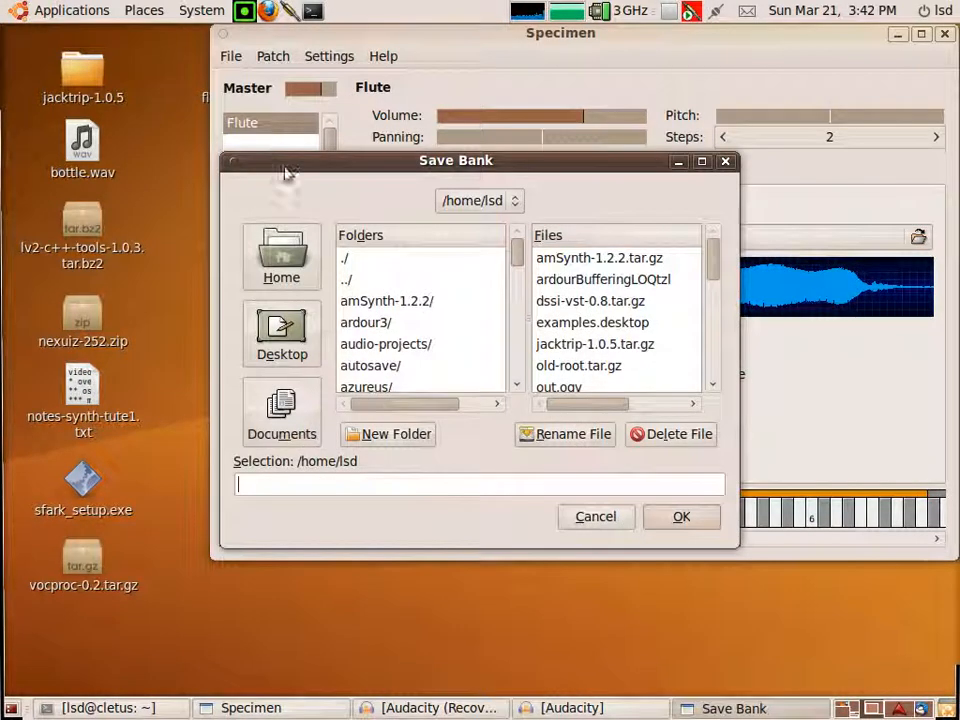
{"action": "type", "text": "flute.bank"}
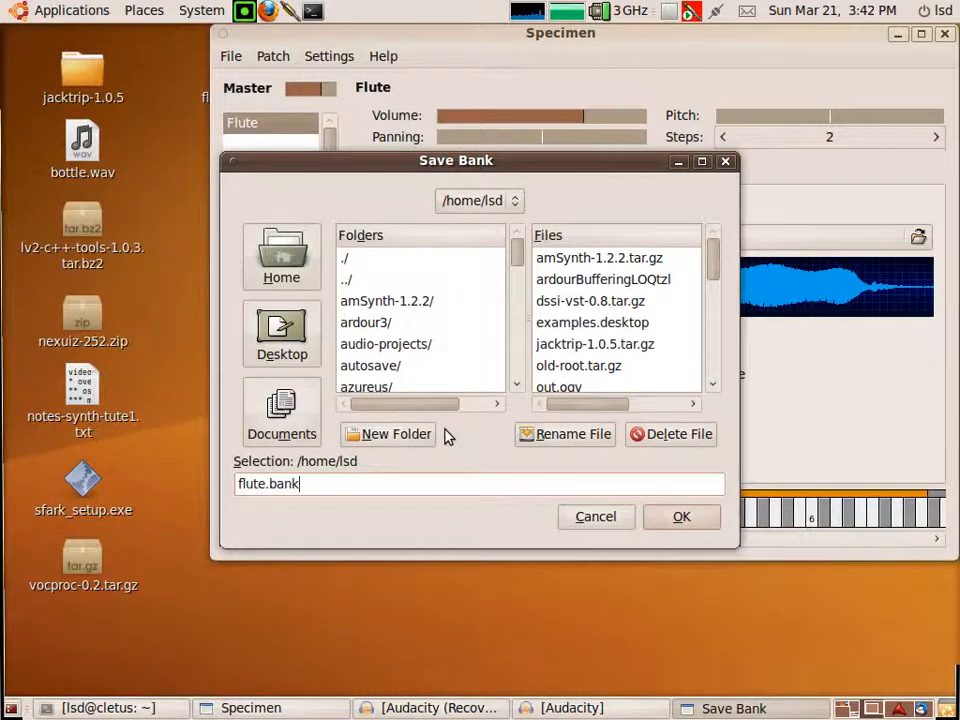
{"action": "key", "text": "Return"}
Step: Add two new patches to the bank, keeping the default name Patch Name for both
{"action": "left_click", "coordinate": [273, 56]}
{"action": "left_click", "coordinate": [280, 81]}
{"action": "left_click", "coordinate": [566, 343]}
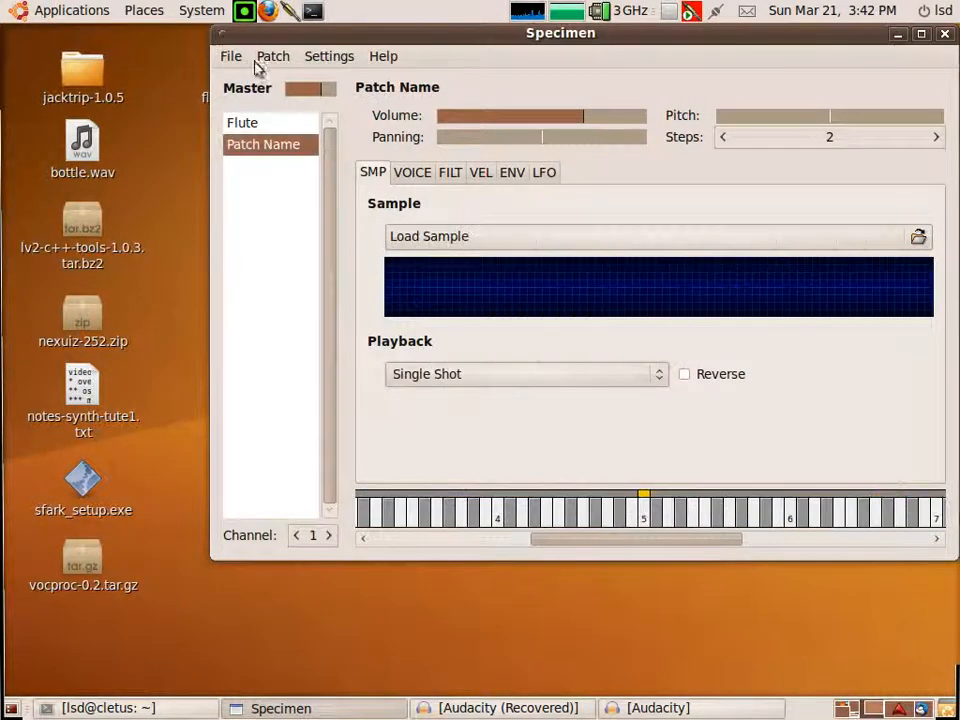
{"action": "left_click", "coordinate": [273, 56]}
{"action": "left_click", "coordinate": [282, 80]}
{"action": "left_click", "coordinate": [544, 344]}
Step: Assign the two new patches to their own channels, with the last patch on channel 3
{"action": "left_click", "coordinate": [252, 144]}
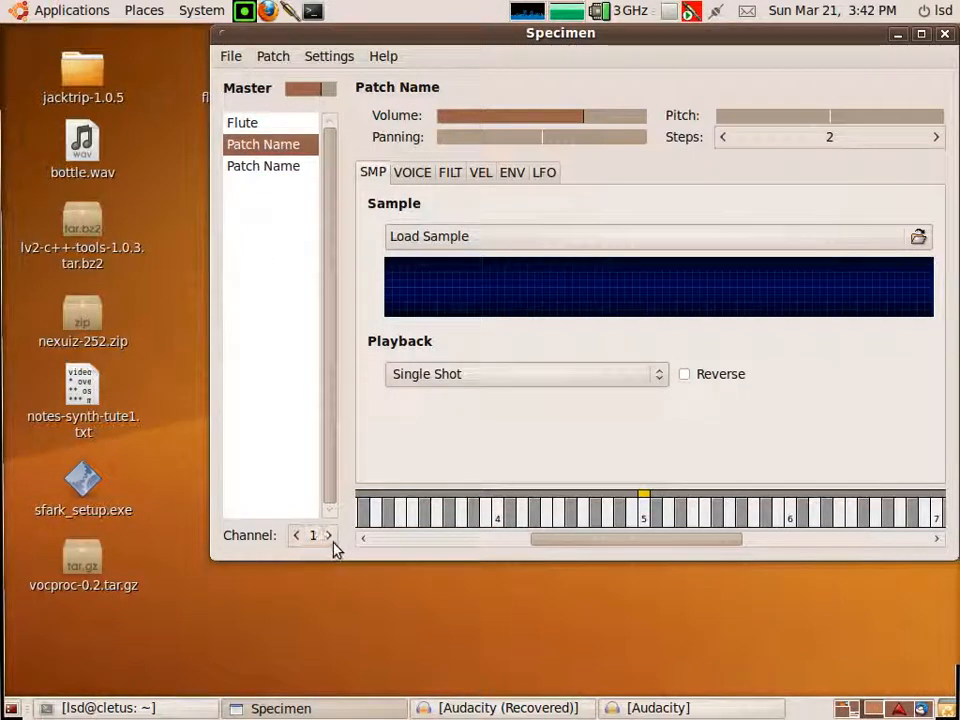
{"action": "left_click", "coordinate": [332, 539]}
{"action": "left_click", "coordinate": [332, 539]}
{"action": "left_click", "coordinate": [269, 145]}
{"action": "left_click", "coordinate": [330, 537]}
{"action": "left_click", "coordinate": [331, 539]}
Step: Compare the channel assignments of the Flute patch and the two new patches, ending on Flute
{"action": "left_click", "coordinate": [264, 124]}
{"action": "left_click", "coordinate": [264, 145]}
{"action": "left_click", "coordinate": [264, 165]}
{"action": "left_click", "coordinate": [264, 126]}
{"action": "left_click", "coordinate": [264, 142]}
{"action": "left_click", "coordinate": [264, 166]}
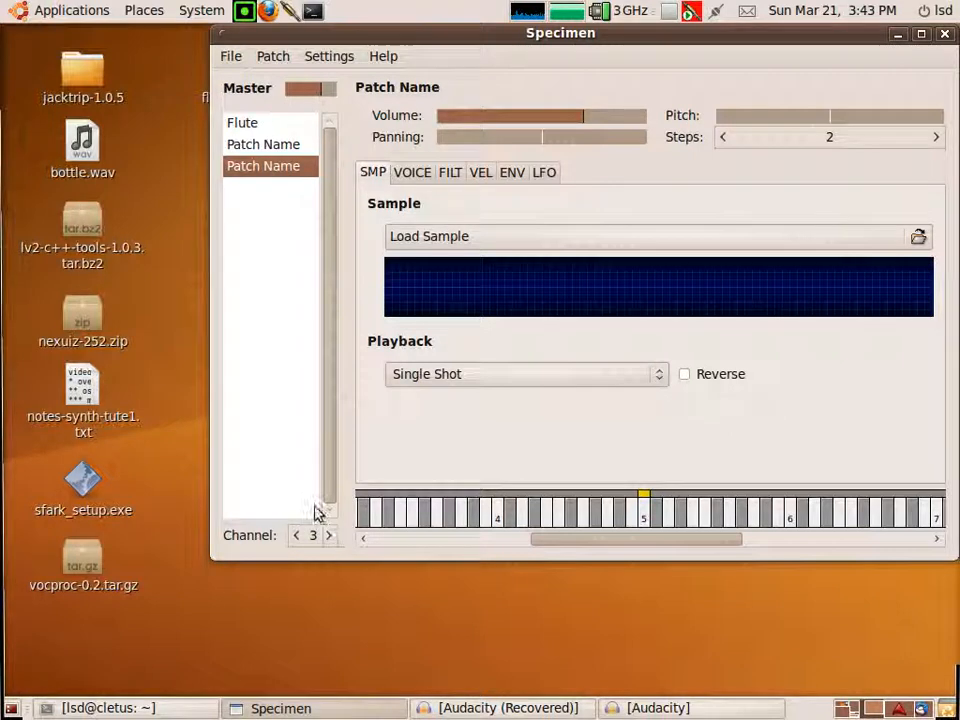
{"action": "left_click", "coordinate": [266, 144]}
{"action": "left_click", "coordinate": [267, 129]}
{"action": "left_click", "coordinate": [270, 146]}
{"action": "left_click", "coordinate": [270, 164]}
{"action": "left_click", "coordinate": [272, 126]}
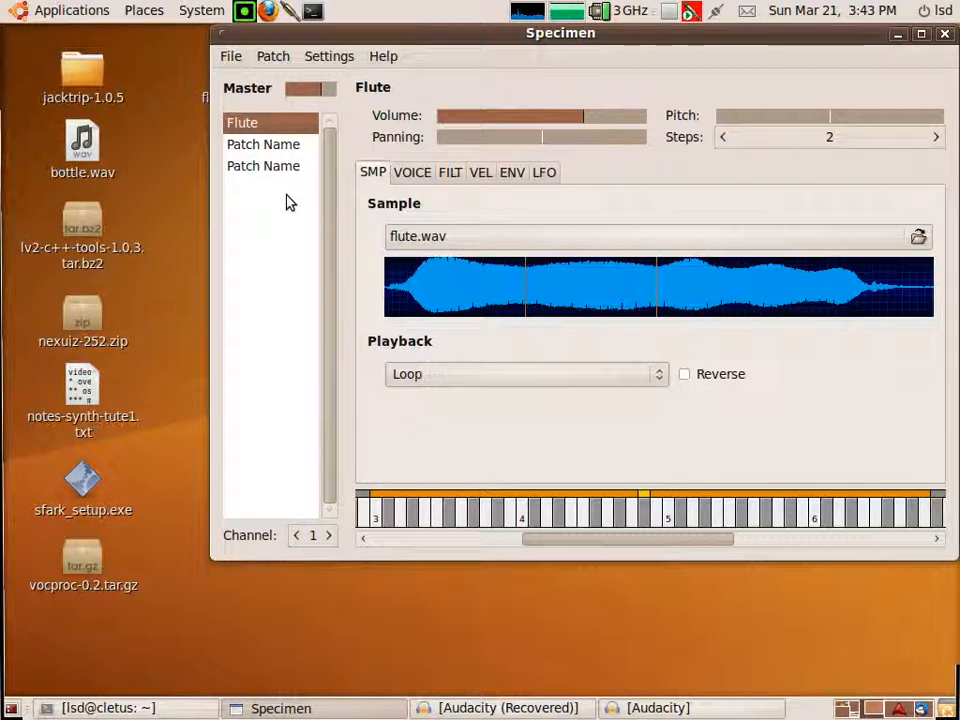
Step: Launch a second Specimen instance beside the first and close it again
{"action": "left_click", "coordinate": [88, 11]}
{"action": "mouse_move", "coordinate": [104, 177]}
{"action": "scroll", "coordinate": [356, 578], "scroll_direction": "down", "scroll_amount": 5}
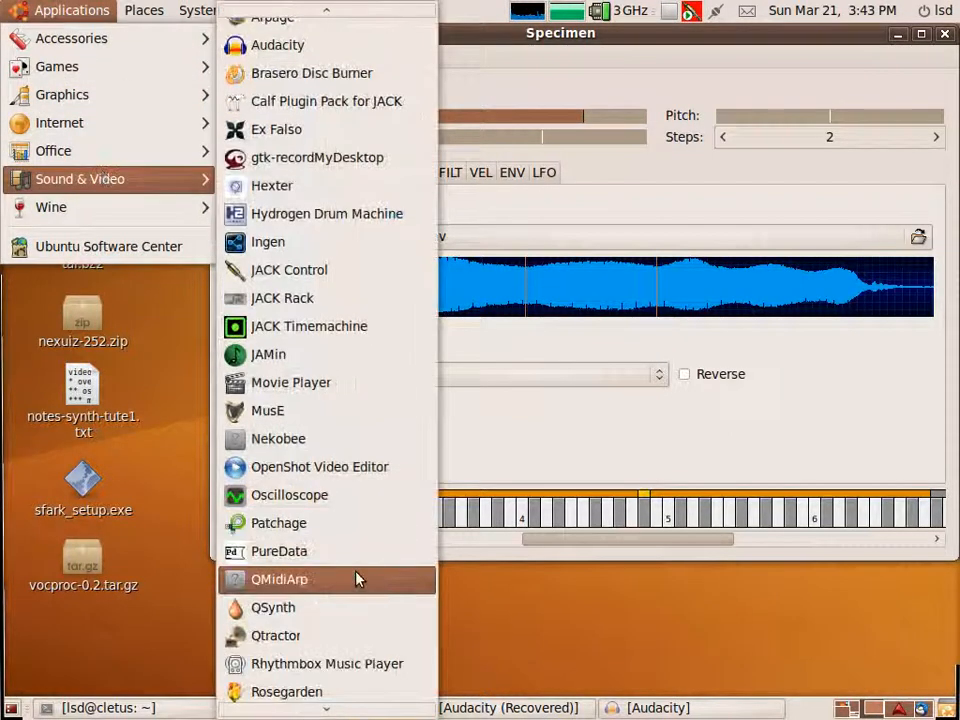
{"action": "left_click", "coordinate": [325, 631]}
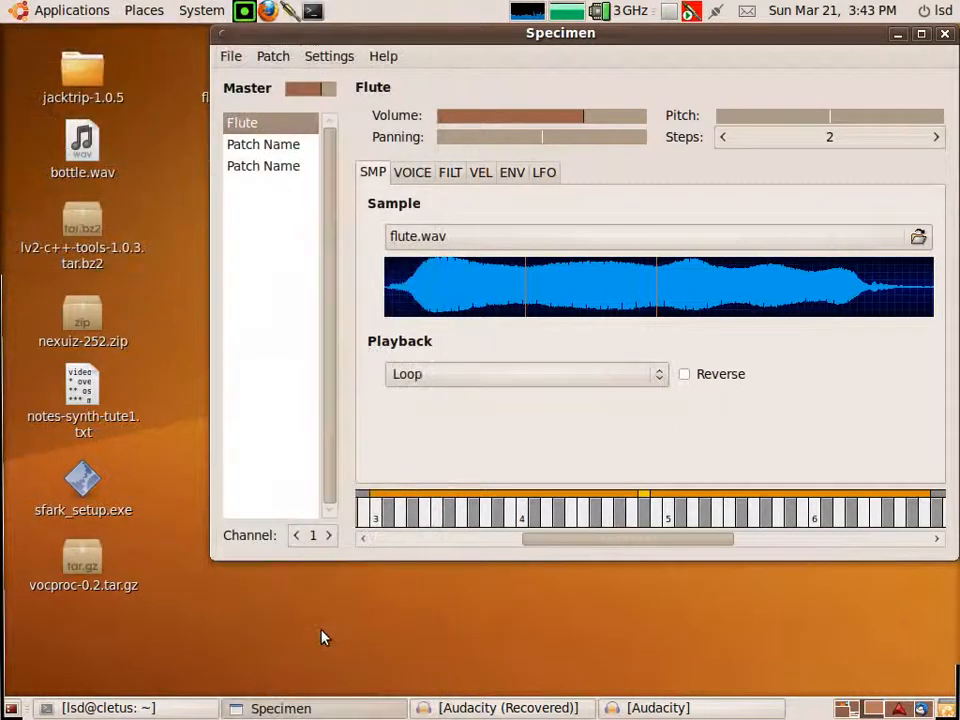
{"action": "left_click_drag", "start_coordinate": [226, 242], "coordinate": [441, 198]}
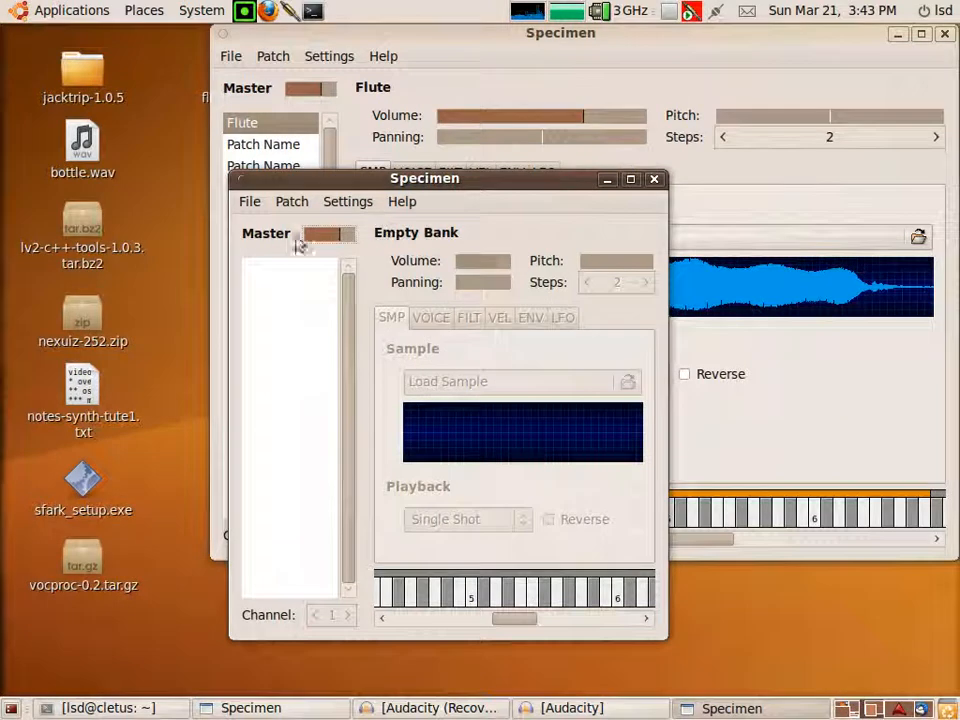
{"action": "left_click_drag", "start_coordinate": [308, 186], "coordinate": [461, 186]}
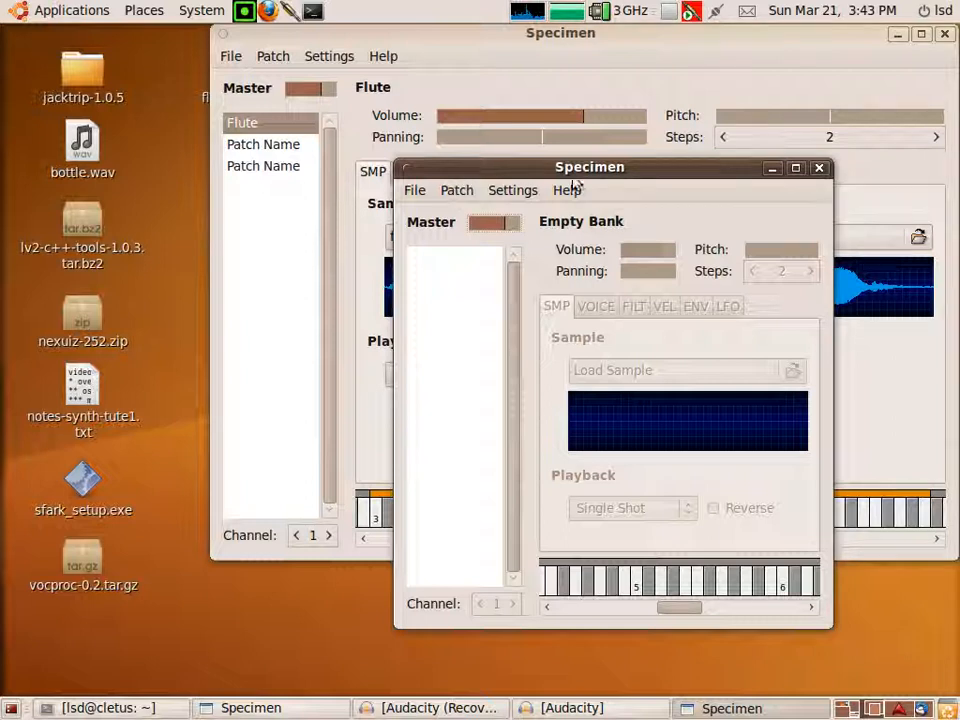
{"action": "left_click", "coordinate": [819, 167]}
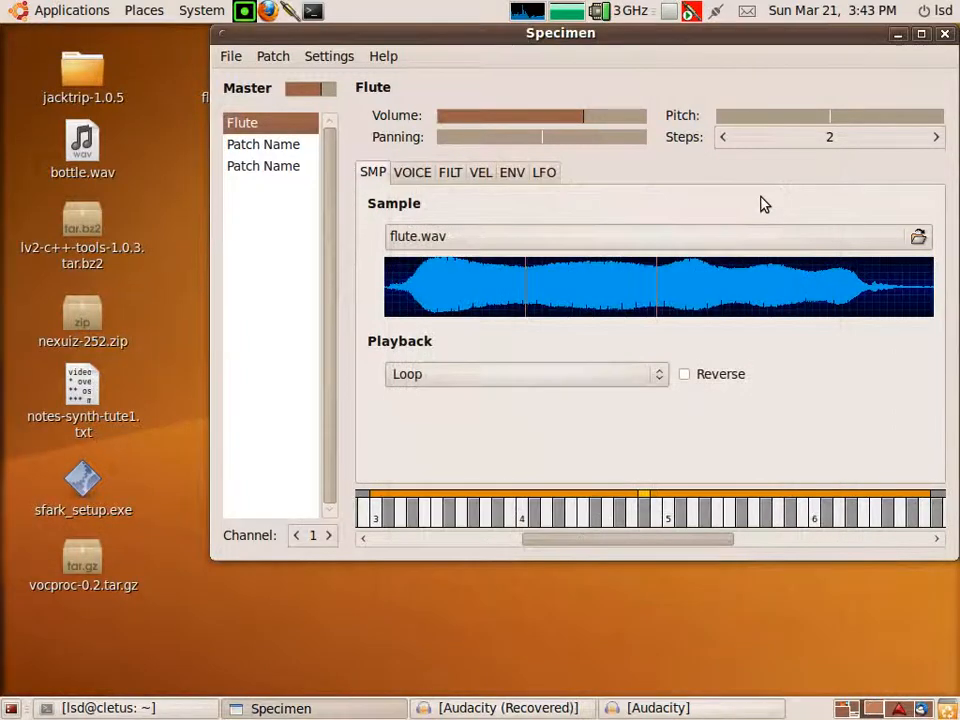
Step: Review the Flute patch's voice, filter, velocity, envelope and LFO settings and return to its sample settings
{"action": "left_click", "coordinate": [420, 176]}
{"action": "left_click", "coordinate": [451, 176]}
{"action": "left_click", "coordinate": [484, 176]}
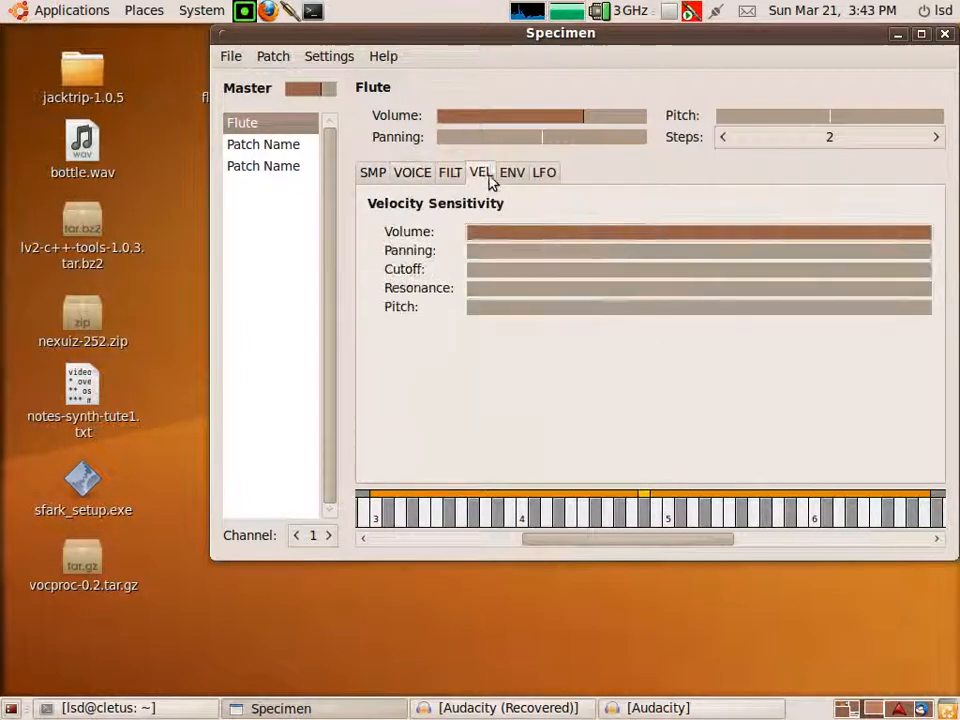
{"action": "left_click", "coordinate": [512, 176]}
{"action": "left_click", "coordinate": [546, 176]}
{"action": "left_click", "coordinate": [513, 177]}
{"action": "left_click", "coordinate": [489, 177]}
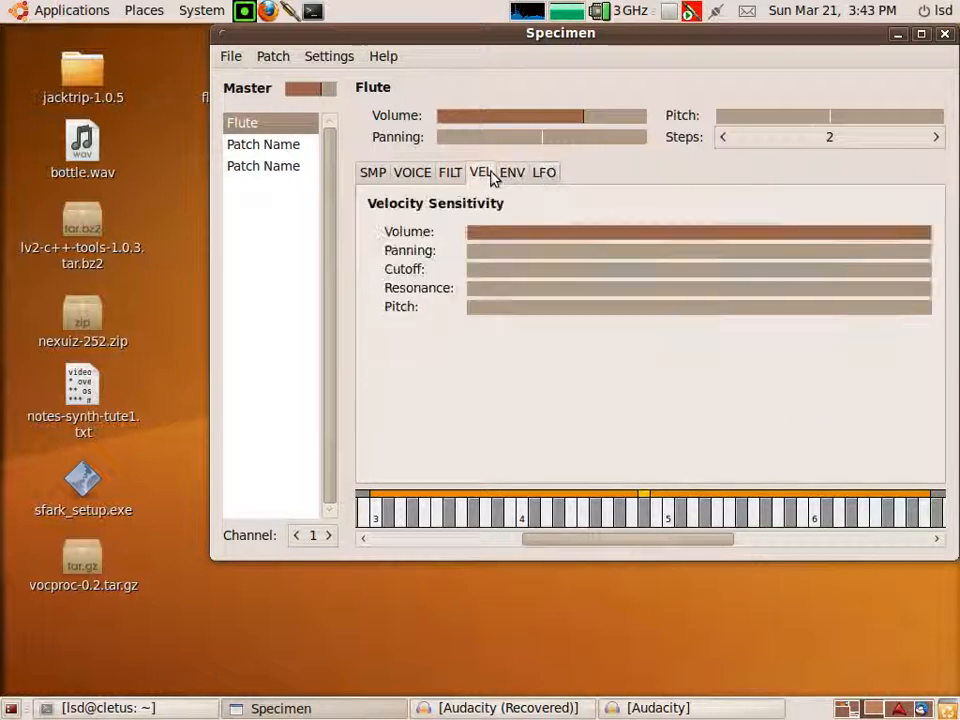
{"action": "left_click", "coordinate": [373, 176]}
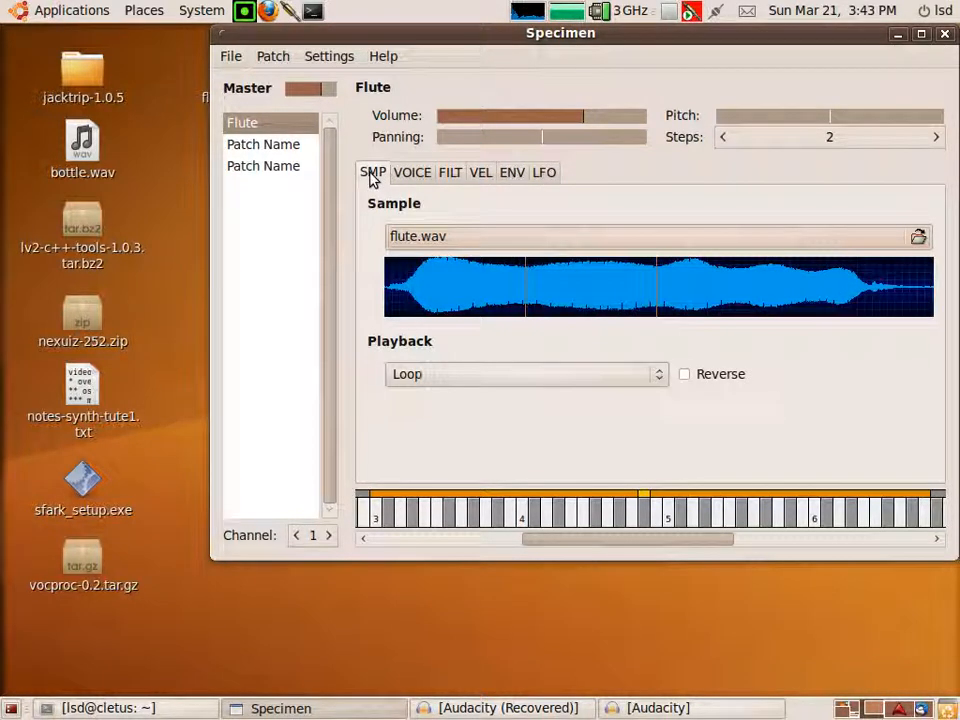